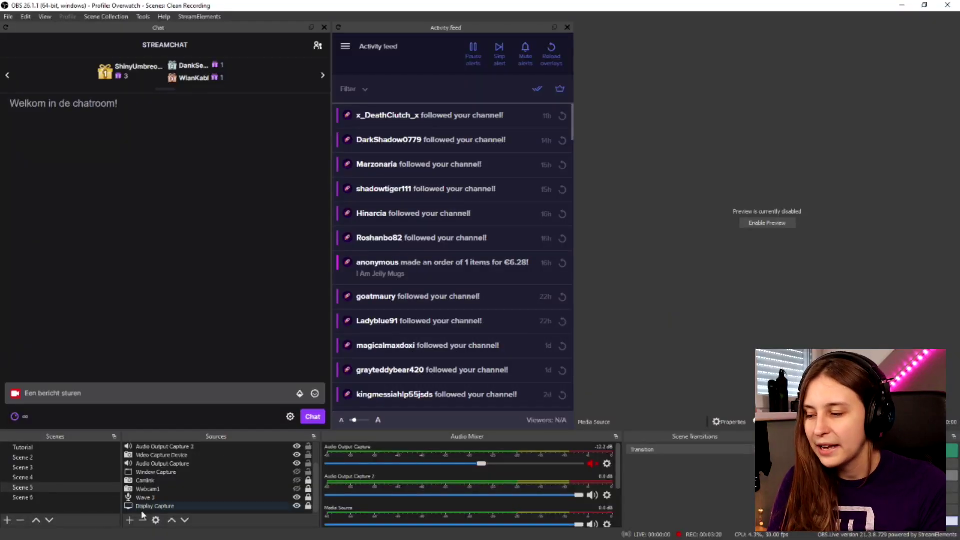
{"action": "left_click", "coordinate": [130, 520]}
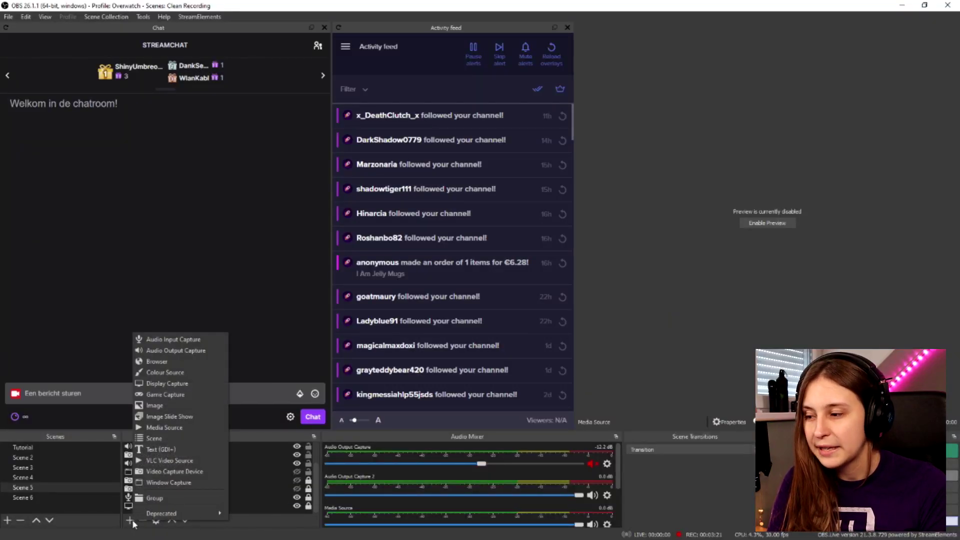
{"action": "left_click", "coordinate": [176, 424]}
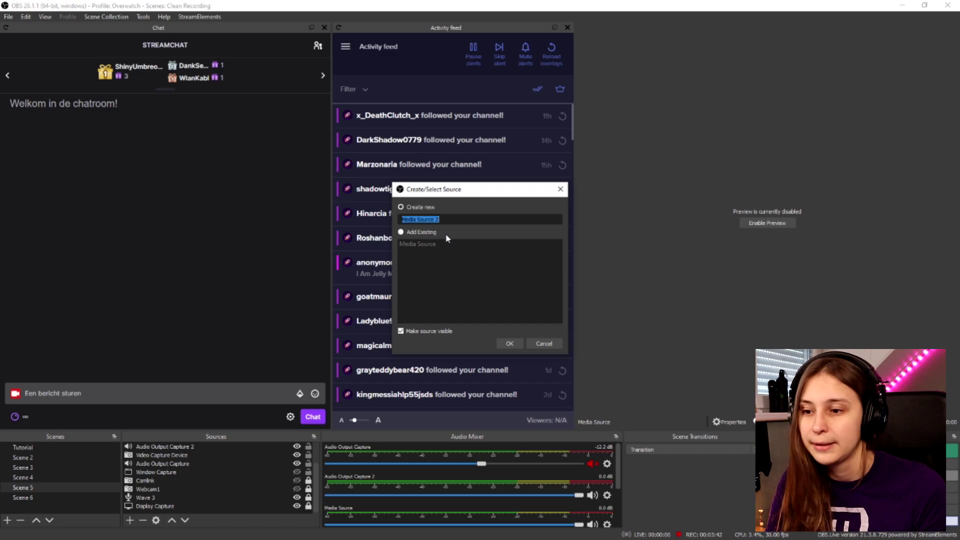
{"action": "left_click", "coordinate": [504, 342]}
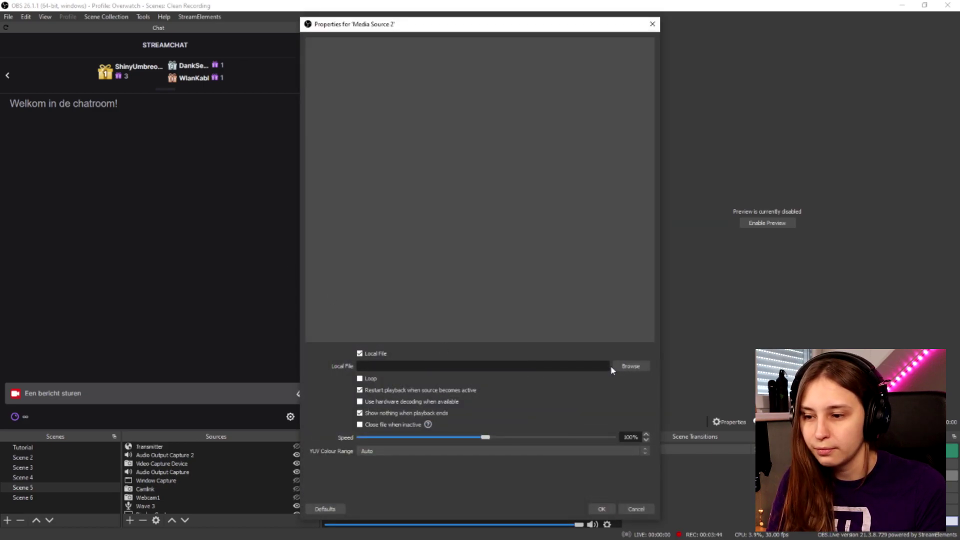
{"action": "left_click", "coordinate": [620, 365]}
{"action": "left_click_drag", "start_coordinate": [510, 48], "coordinate": [521, 48]}
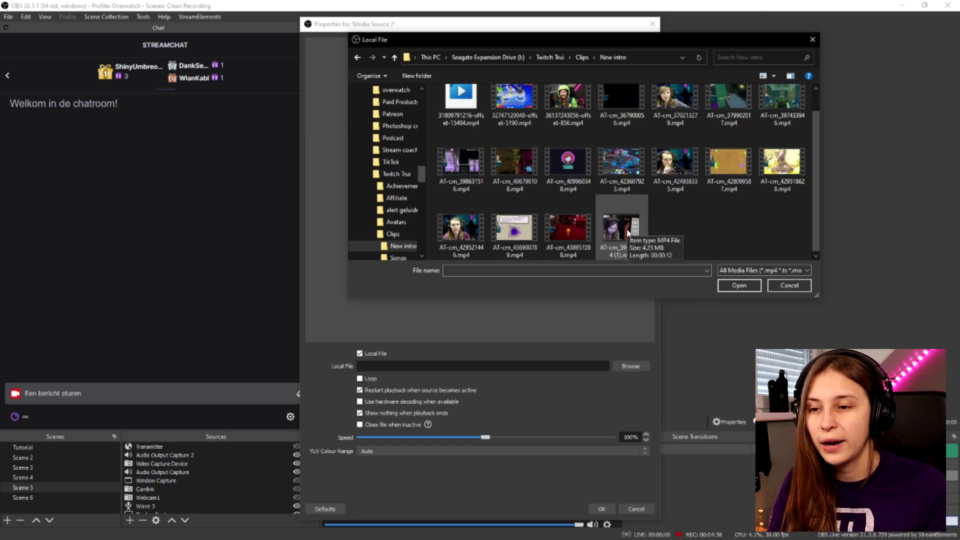
{"action": "left_click", "coordinate": [624, 233]}
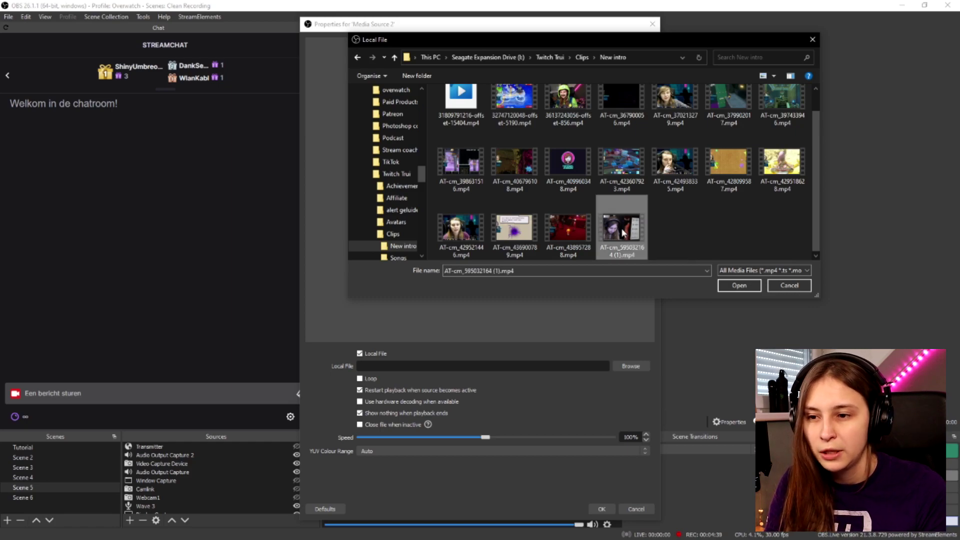
{"action": "left_click", "coordinate": [746, 286]}
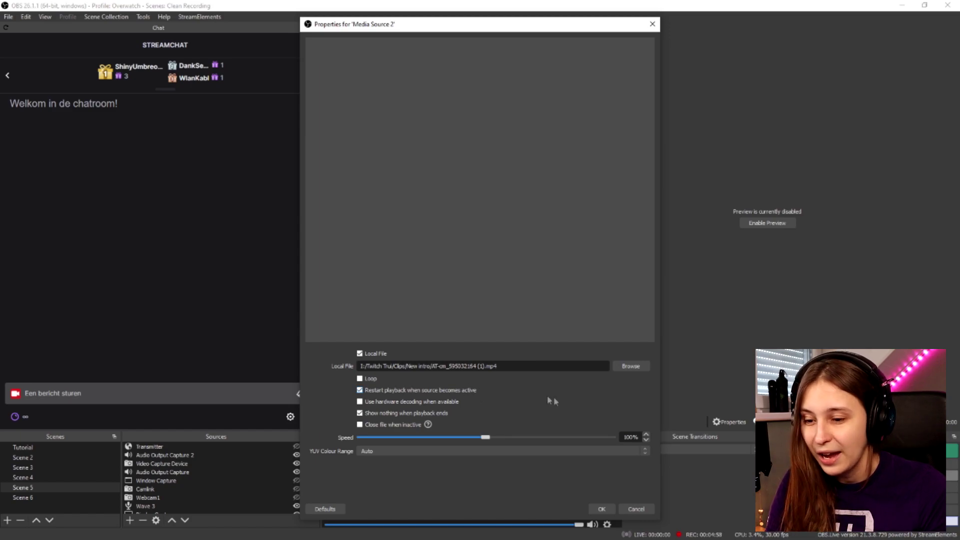
{"action": "left_click", "coordinate": [601, 509]}
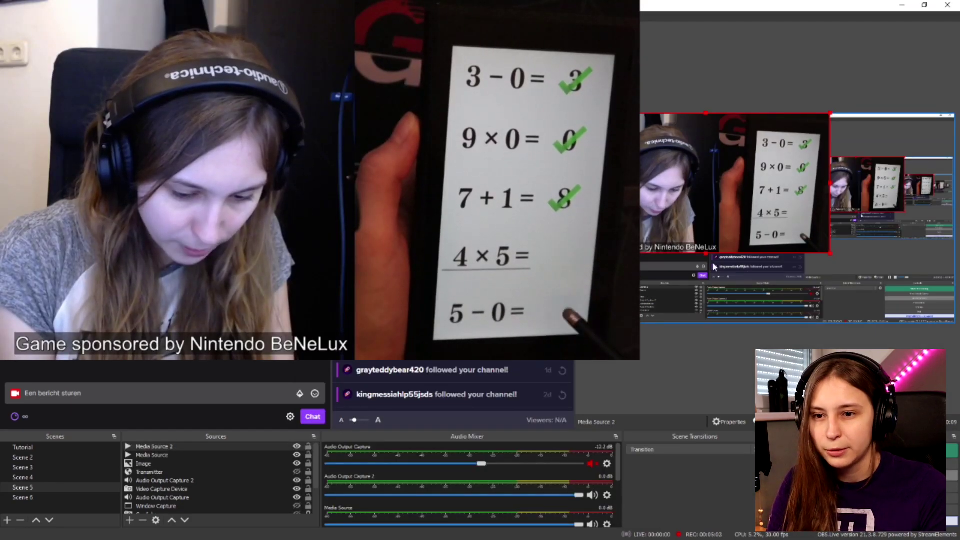
- Shrink Media Source 2 into the top-left corner of the preview, nudge it slightly, and hide it
{"action": "left_click_drag", "start_coordinate": [831, 254], "coordinate": [703, 184]}
{"action": "left_click_drag", "start_coordinate": [643, 152], "coordinate": [654, 163]}
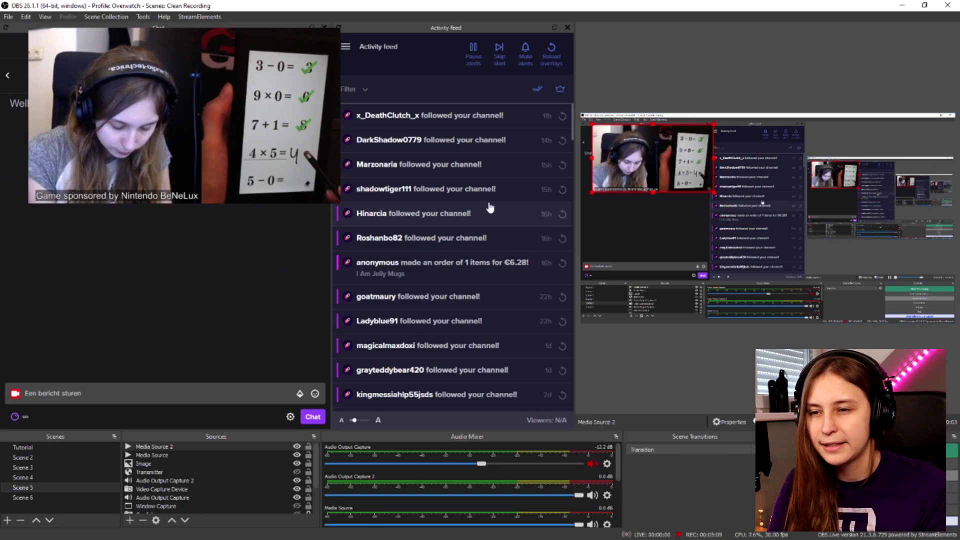
{"action": "left_click", "coordinate": [297, 446]}
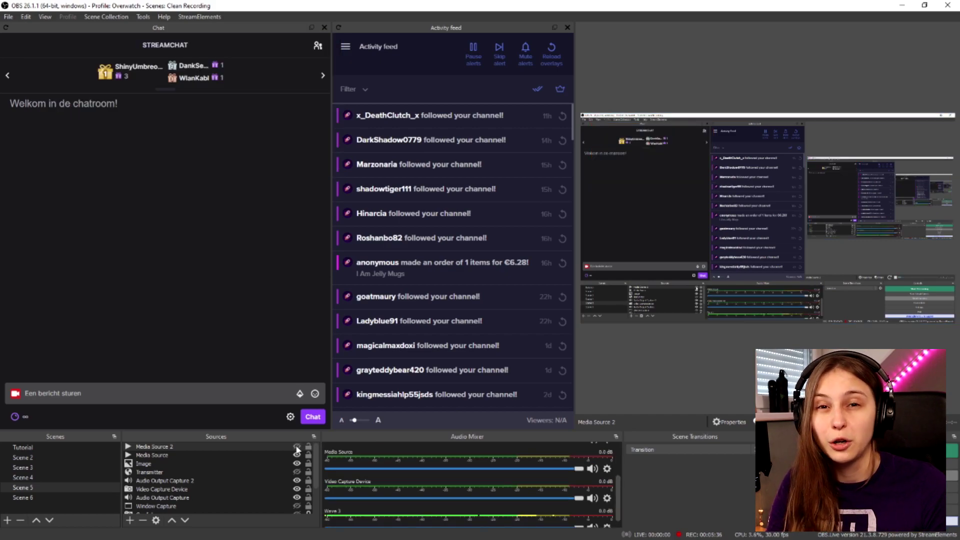
- Toggle Media Source 2's visibility several times to test it, leaving it hidden, then select Audio Output Capture 2
{"action": "left_click", "coordinate": [297, 447]}
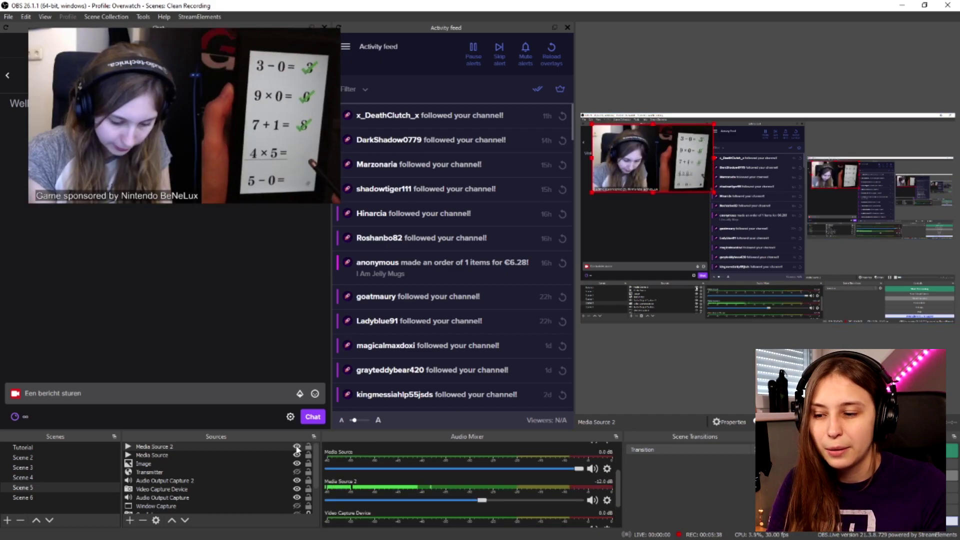
{"action": "left_click", "coordinate": [297, 447]}
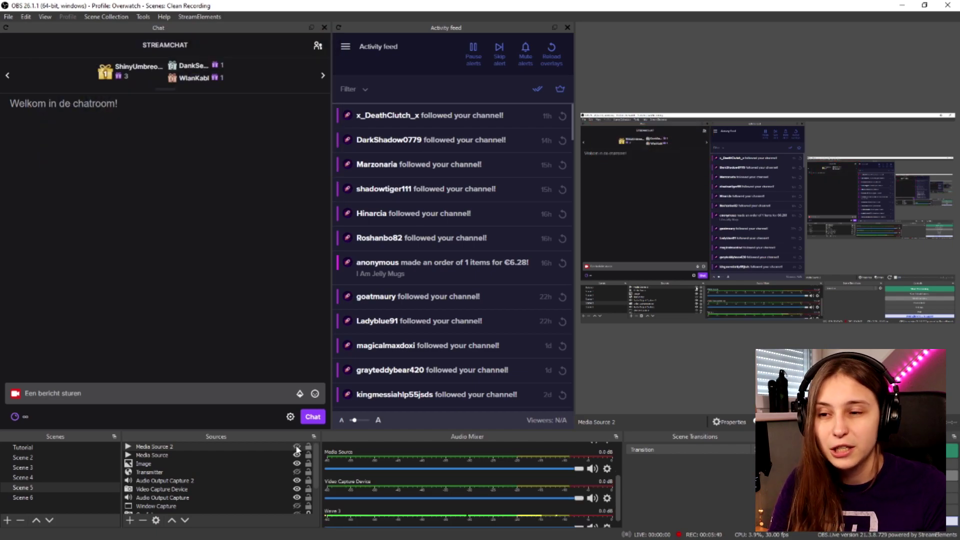
{"action": "left_click", "coordinate": [297, 447]}
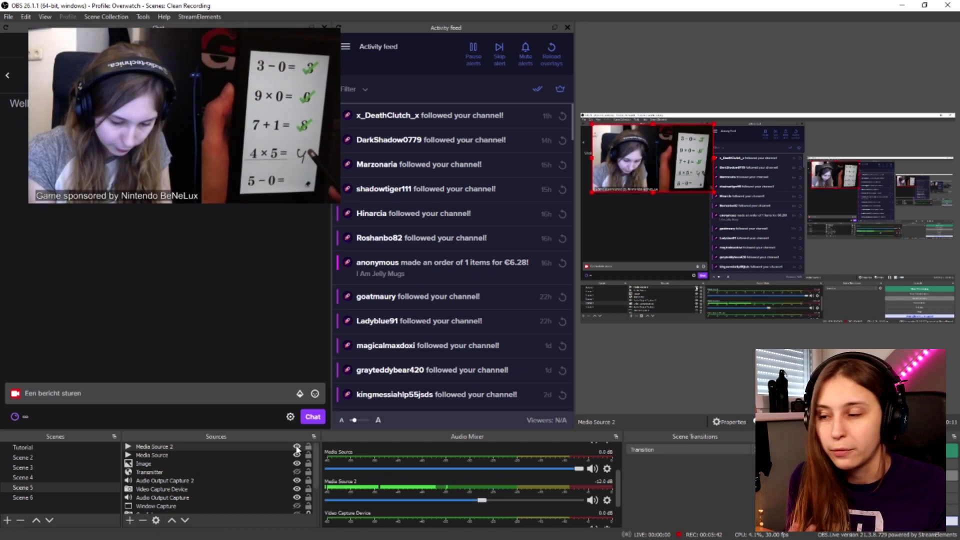
{"action": "left_click", "coordinate": [298, 447]}
{"action": "left_click", "coordinate": [297, 447]}
{"action": "left_click", "coordinate": [297, 447]}
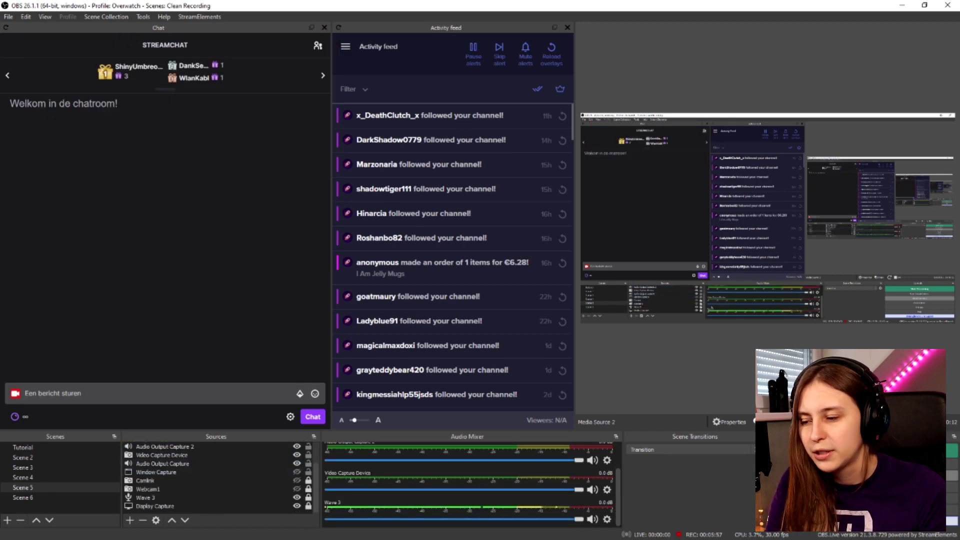
{"action": "left_click", "coordinate": [278, 472]}
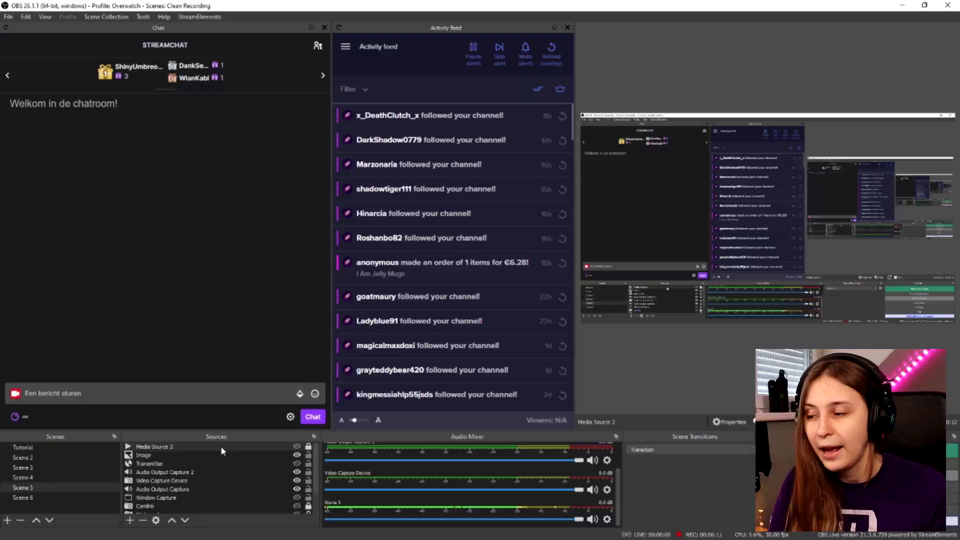
{"action": "left_click", "coordinate": [129, 520]}
- Cancel adding a Scene source, then open the Camera Switch deck in LioranBoard Receiver
{"action": "left_click", "coordinate": [177, 426]}
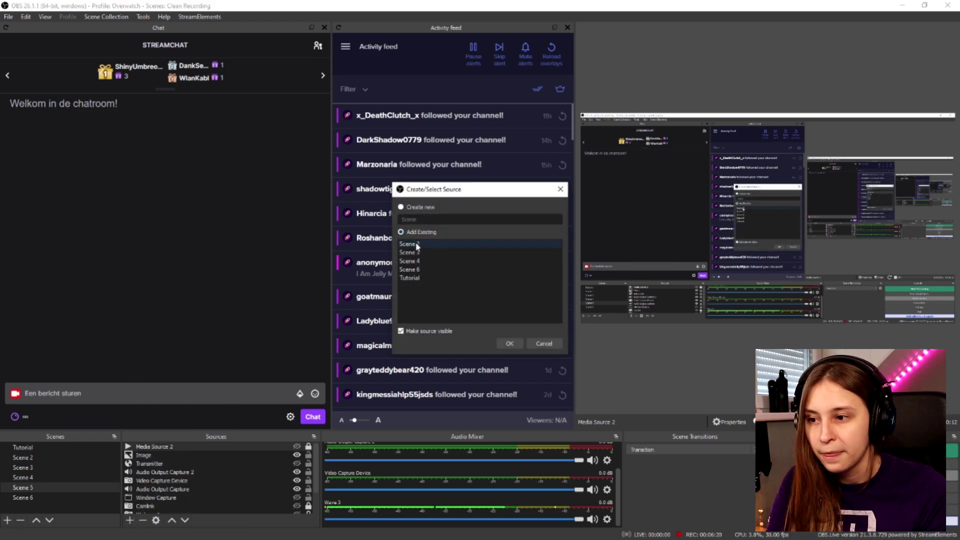
{"action": "left_click", "coordinate": [544, 344]}
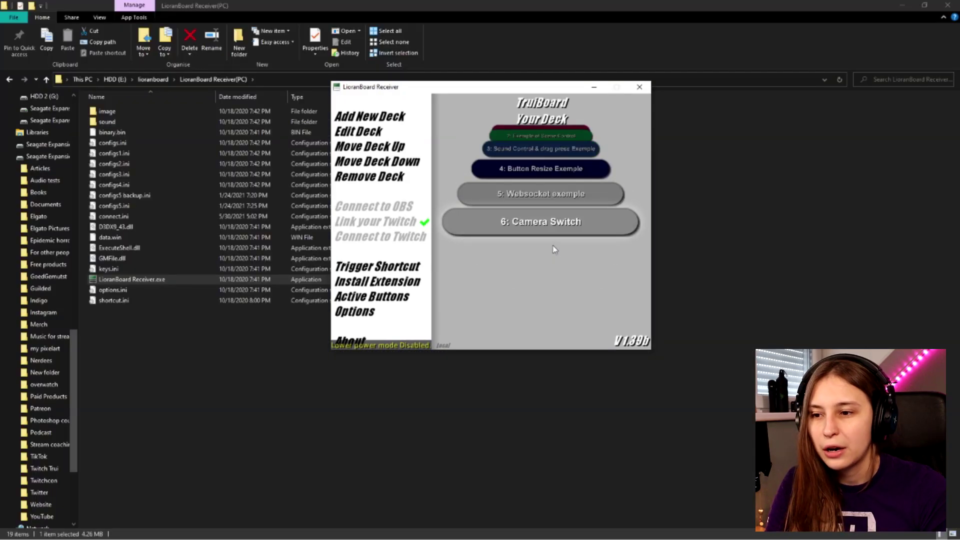
{"action": "double_click", "coordinate": [607, 225]}
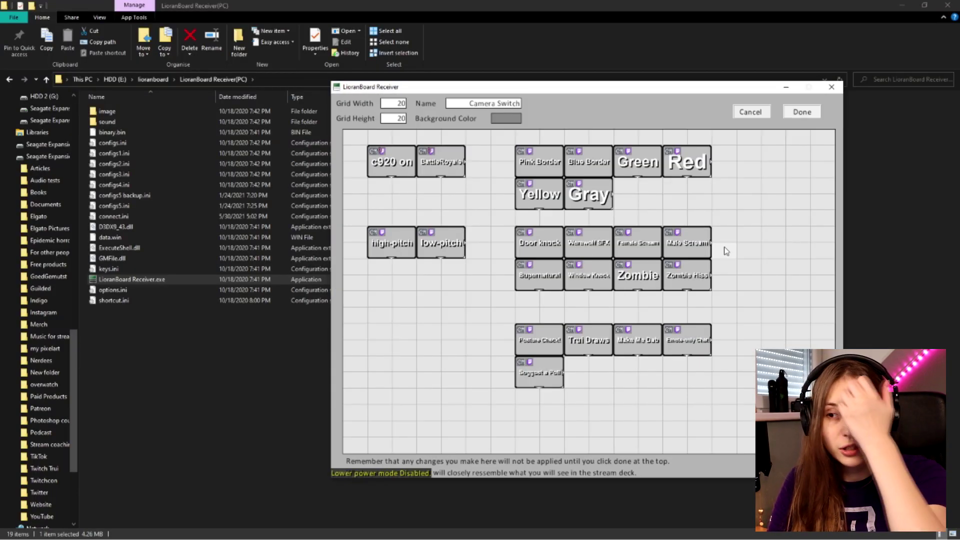
- Create a blank button named 45 in the Camera Switch deck, widen it by one grid cell, and open its commands
{"action": "left_click", "coordinate": [727, 251]}
{"action": "left_click", "coordinate": [642, 139]}
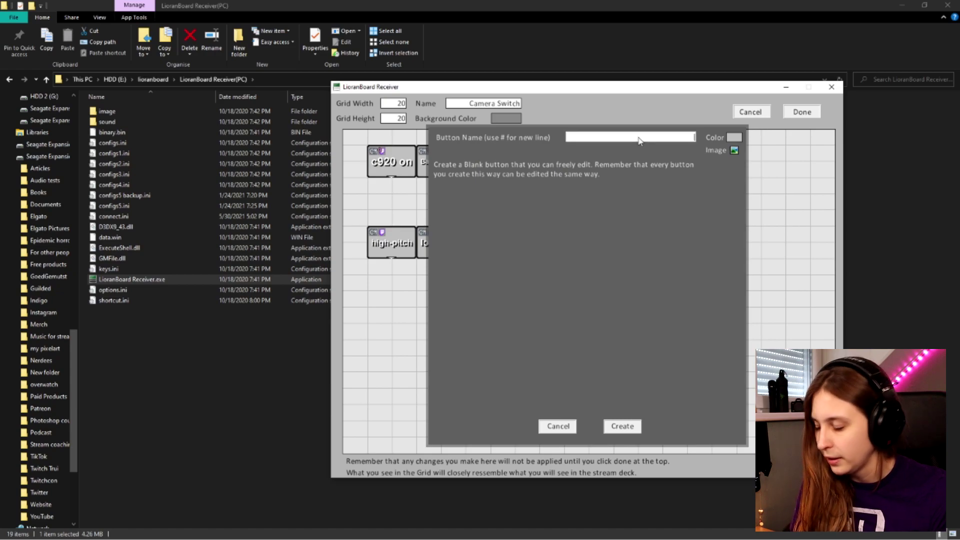
{"action": "left_click", "coordinate": [625, 431]}
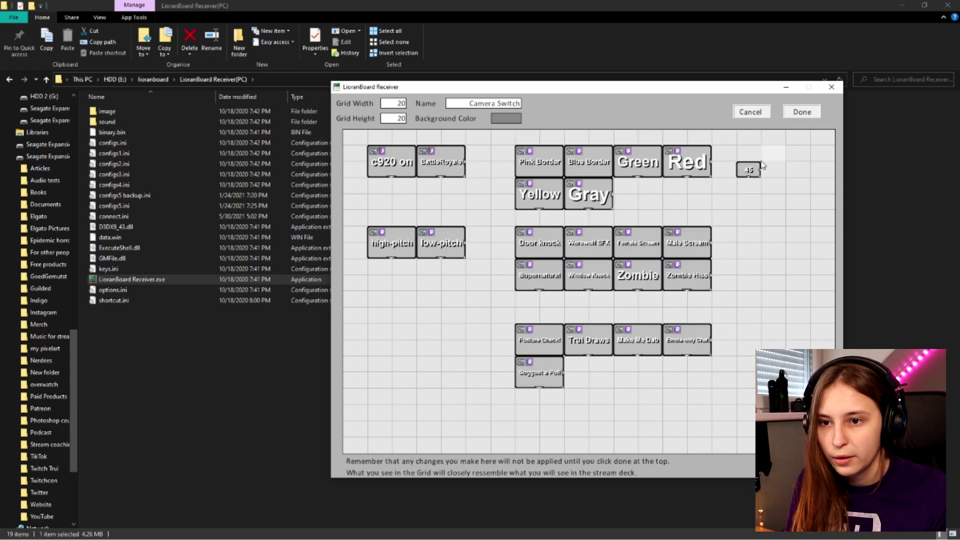
{"action": "mouse_move", "coordinate": [770, 163]}
{"action": "left_mouse_down"}
{"action": "mouse_move", "coordinate": [784, 165]}
{"action": "mouse_move", "coordinate": [760, 196]}
{"action": "mouse_move", "coordinate": [765, 169]}
{"action": "left_mouse_up"}
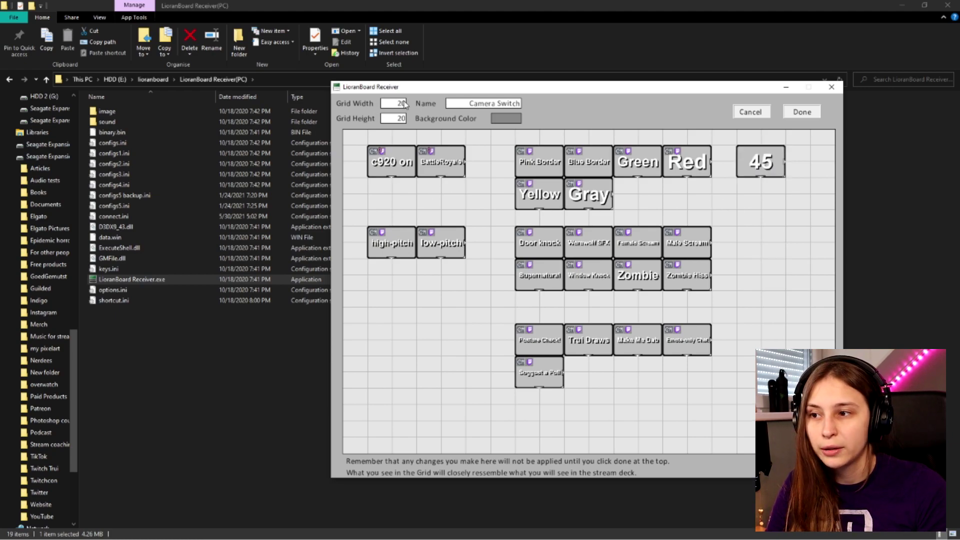
{"action": "right_click", "coordinate": [759, 162]}
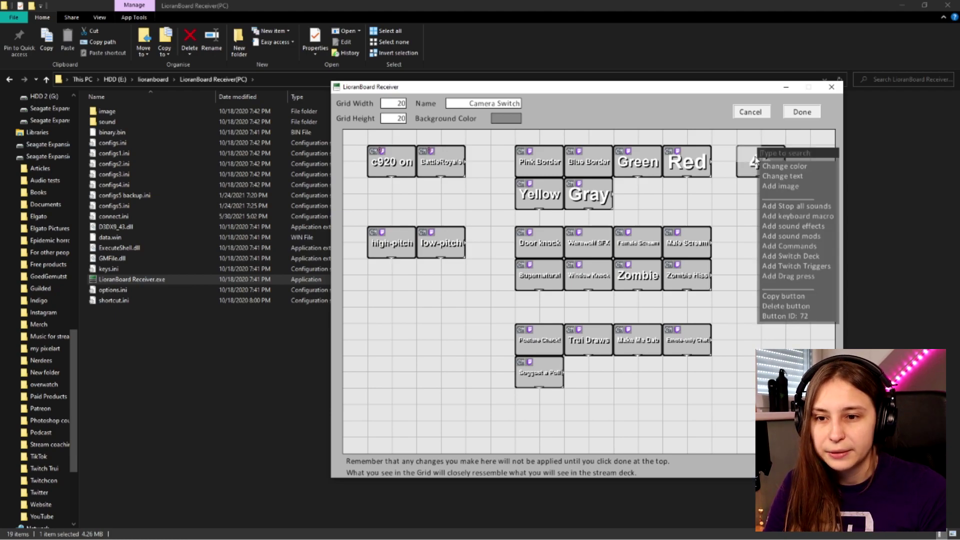
{"action": "left_click", "coordinate": [791, 247]}
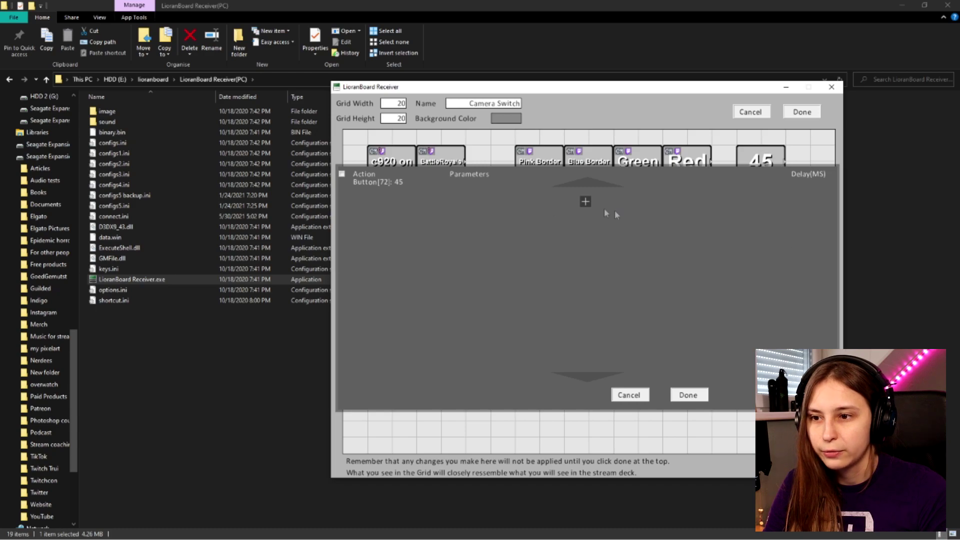
- Add a Source change visibility action to the 45 button
{"action": "left_click", "coordinate": [587, 203]}
{"action": "left_click", "coordinate": [399, 210]}
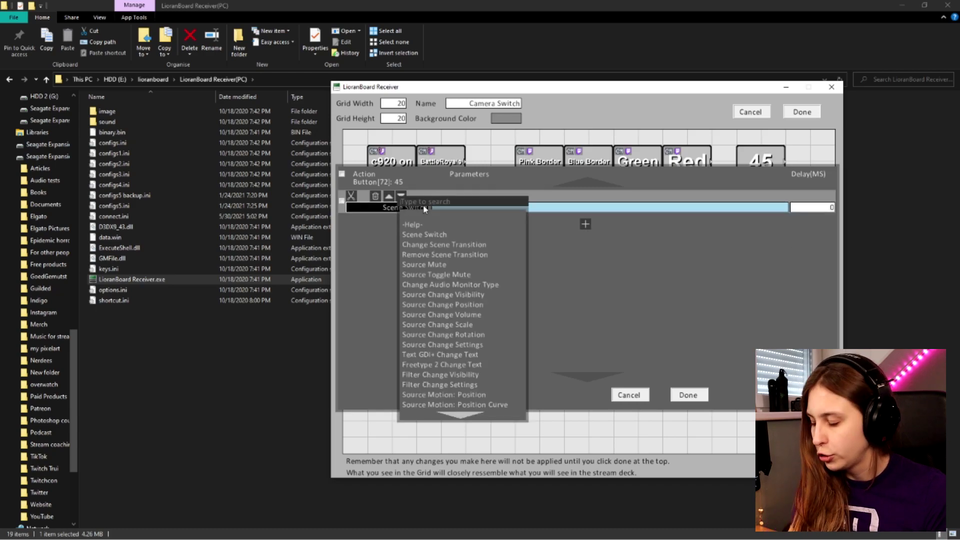
{"action": "type", "text": "s"}
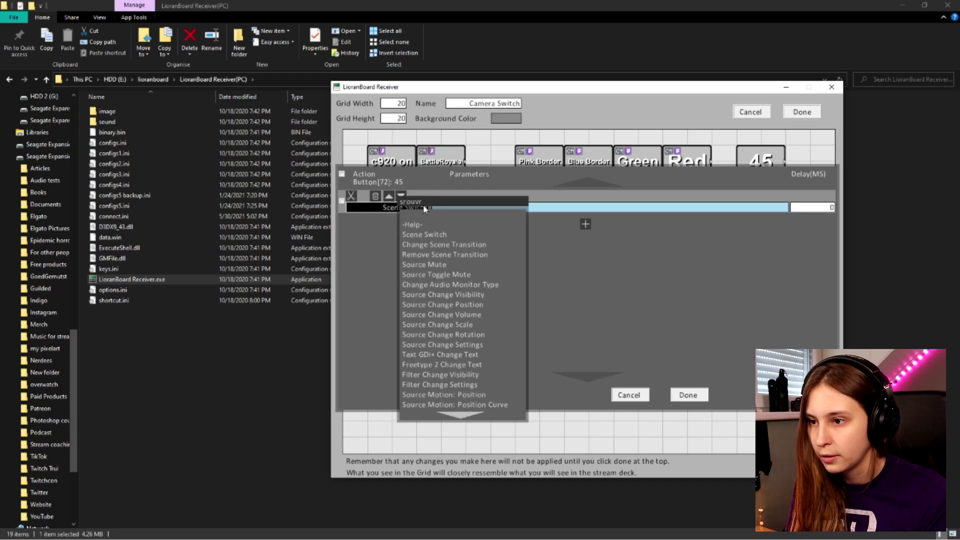
{"action": "type", "text": "rou"}
{"action": "key", "text": "BackSpace"}
{"action": "key", "text": "BackSpace"}
{"action": "key", "text": "BackSpace"}
{"action": "type", "text": "ourv"}
{"action": "key", "text": "BackSpace"}
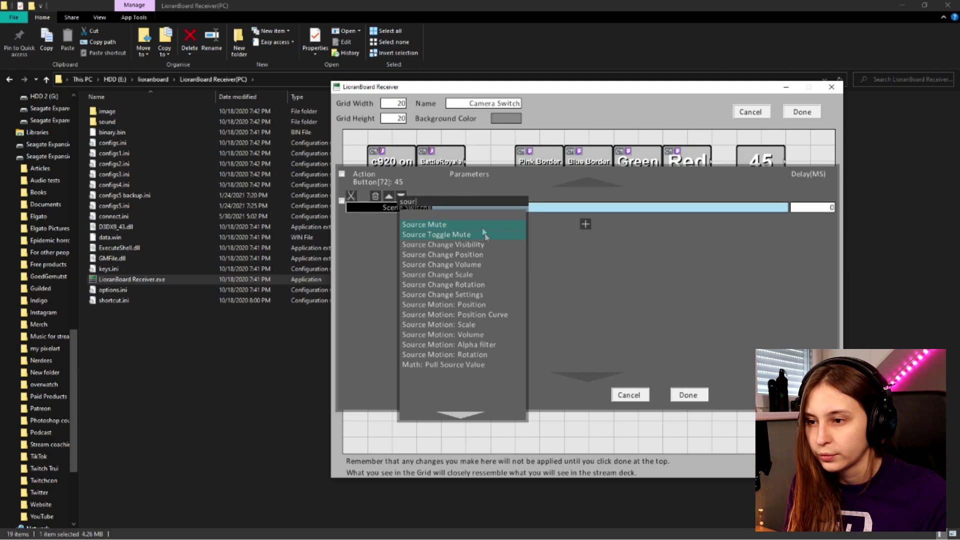
{"action": "left_click", "coordinate": [492, 248]}
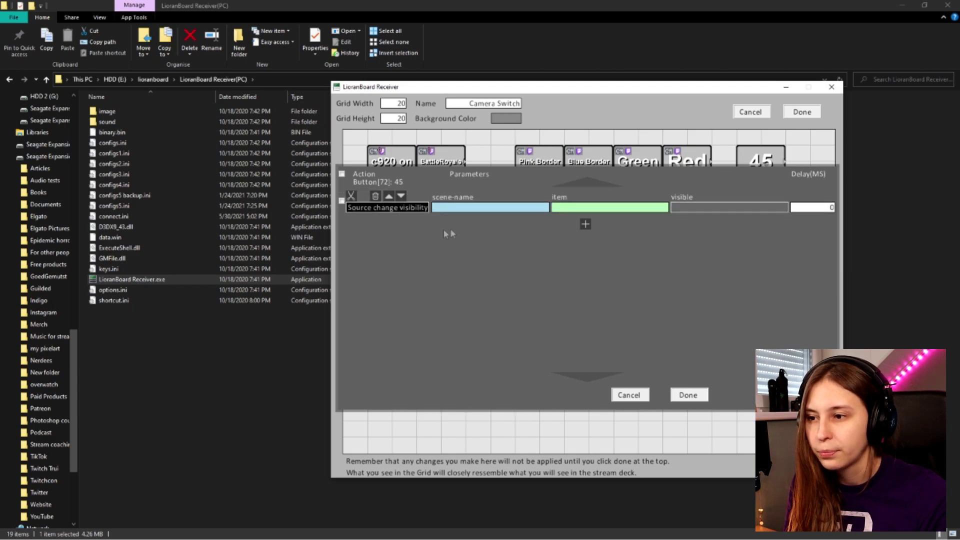
- Target Media Source 2 in Scene 5 with visible true, and delete the extra Scene Switch row
{"action": "left_click", "coordinate": [522, 208]}
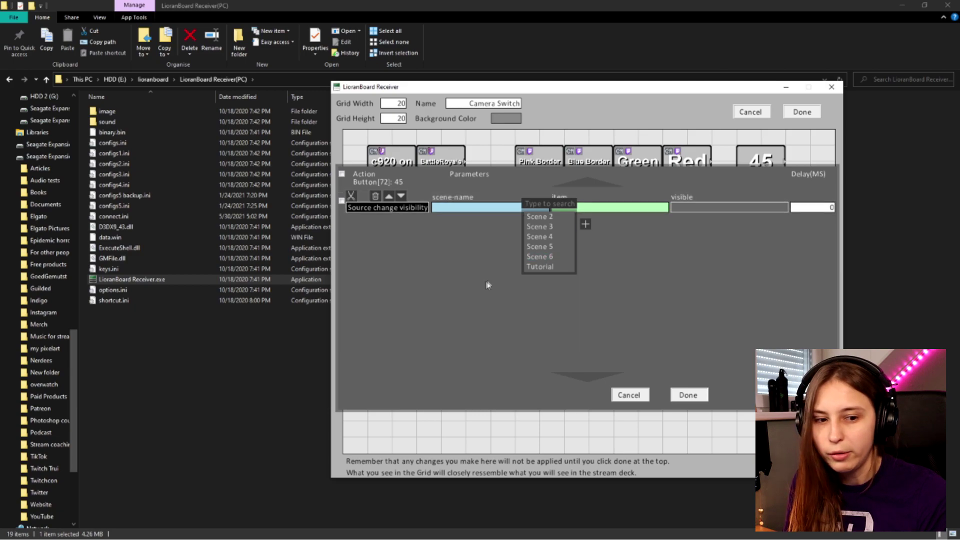
{"action": "left_click", "coordinate": [538, 247]}
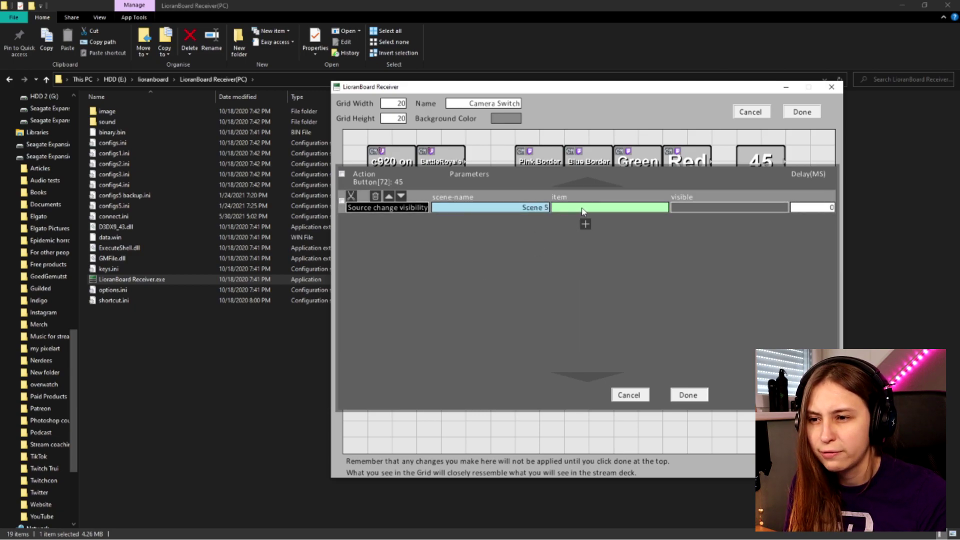
{"action": "left_click", "coordinate": [584, 211]}
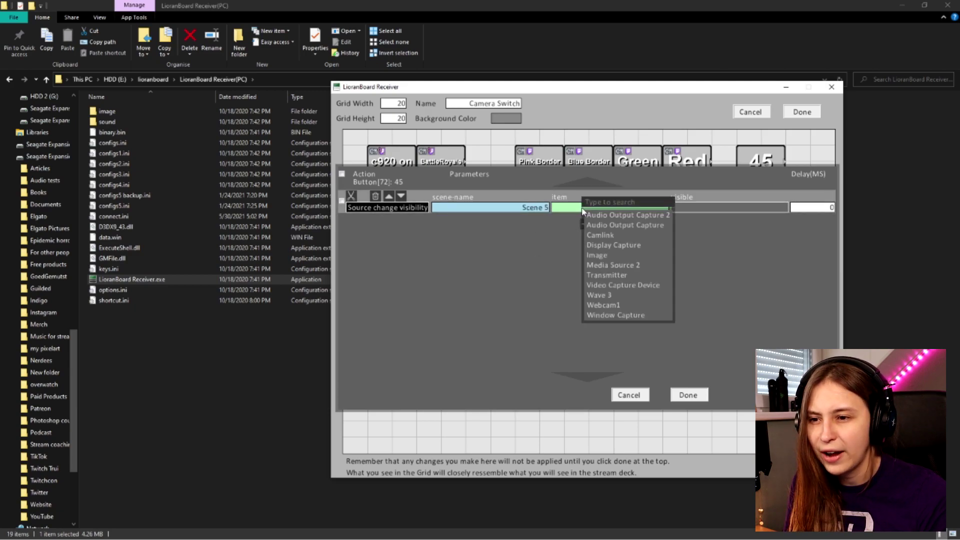
{"action": "left_click", "coordinate": [608, 265]}
{"action": "left_click", "coordinate": [713, 206]}
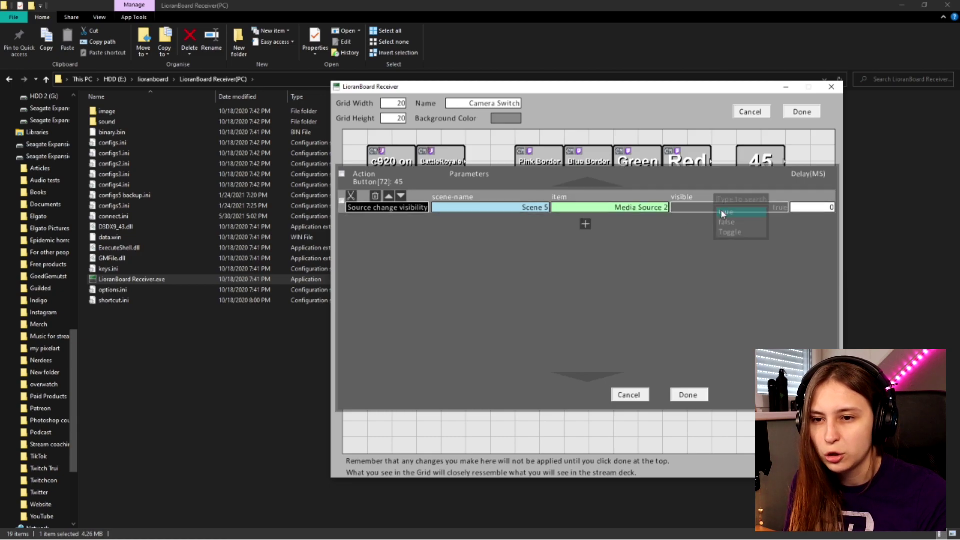
{"action": "left_click", "coordinate": [722, 212]}
{"action": "left_click", "coordinate": [586, 224]}
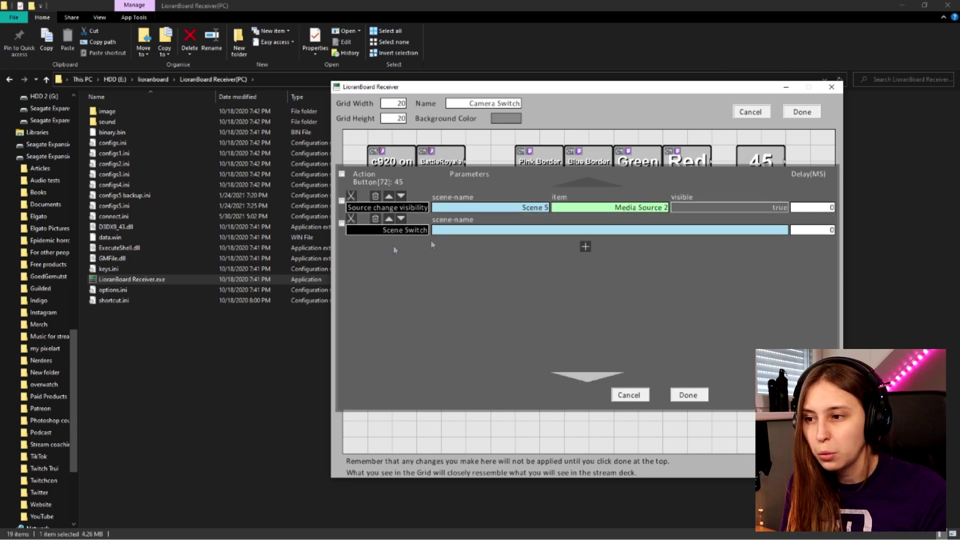
{"action": "left_click", "coordinate": [375, 220]}
{"action": "left_click", "coordinate": [426, 281]}
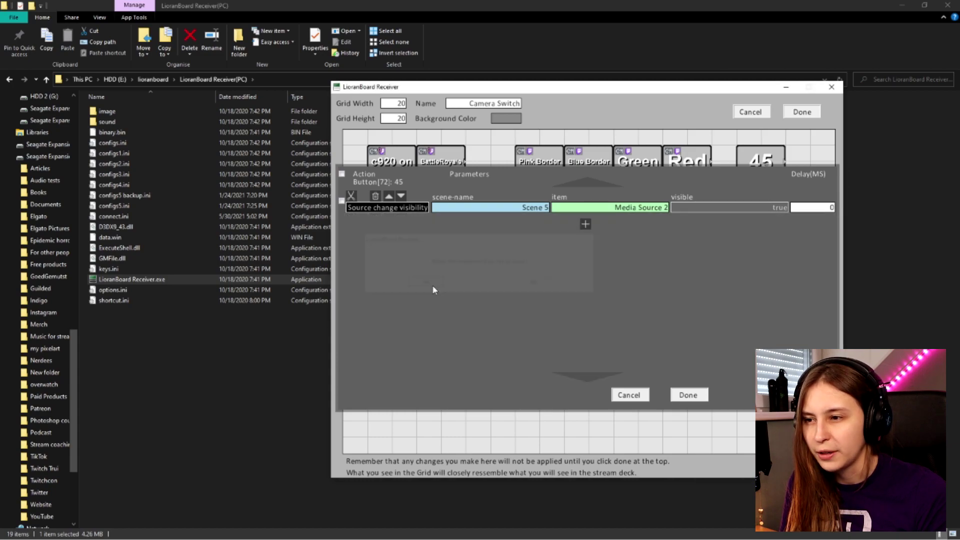
- Copy the visibility action into a second row and set the copy's visible value to false
{"action": "left_click", "coordinate": [407, 209]}
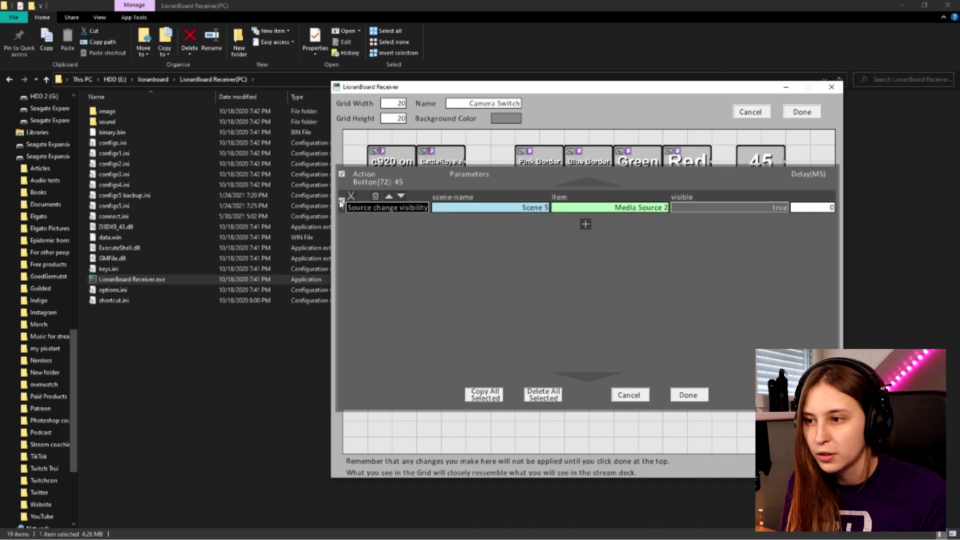
{"action": "left_click", "coordinate": [484, 395]}
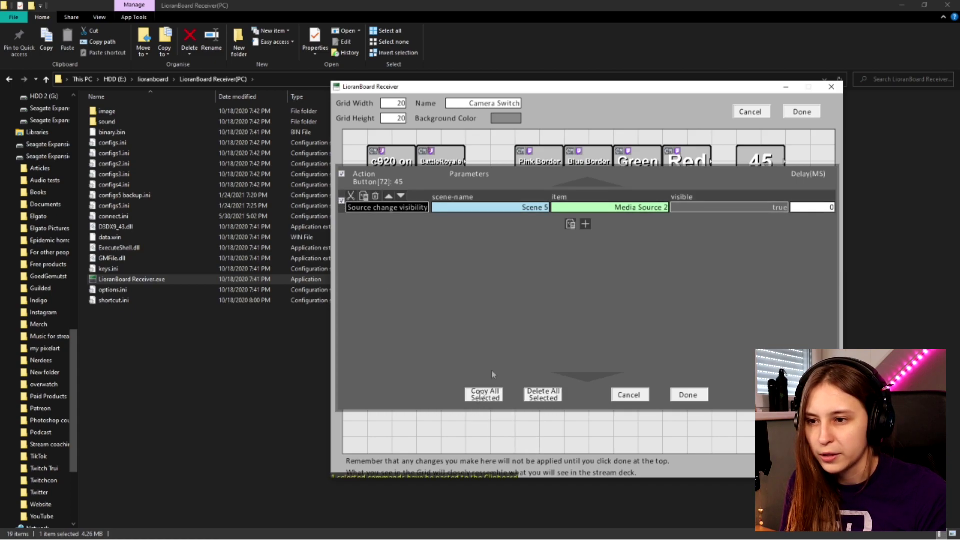
{"action": "left_click", "coordinate": [587, 225]}
{"action": "left_click", "coordinate": [580, 247]}
{"action": "left_click", "coordinate": [706, 230]}
{"action": "left_click", "coordinate": [717, 251]}
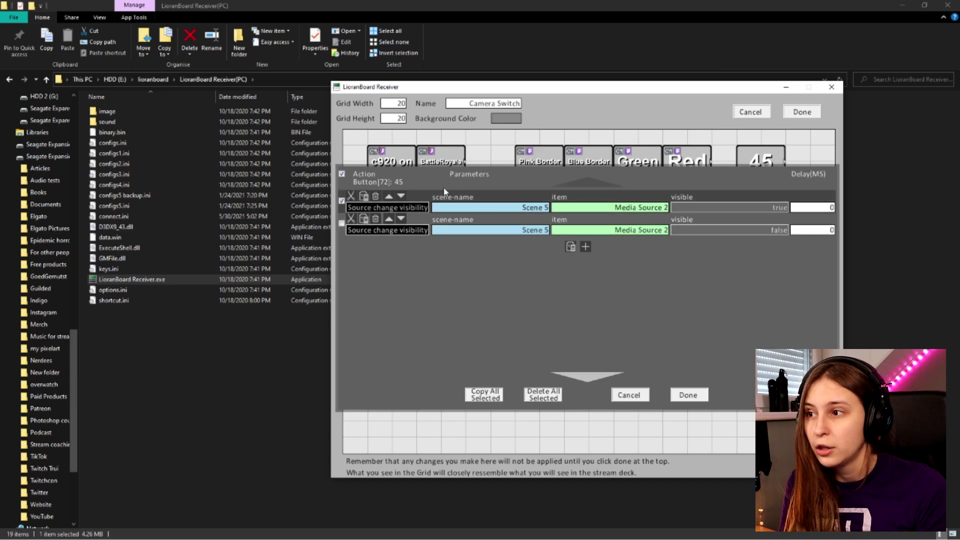
{"action": "key", "text": "Escape"}
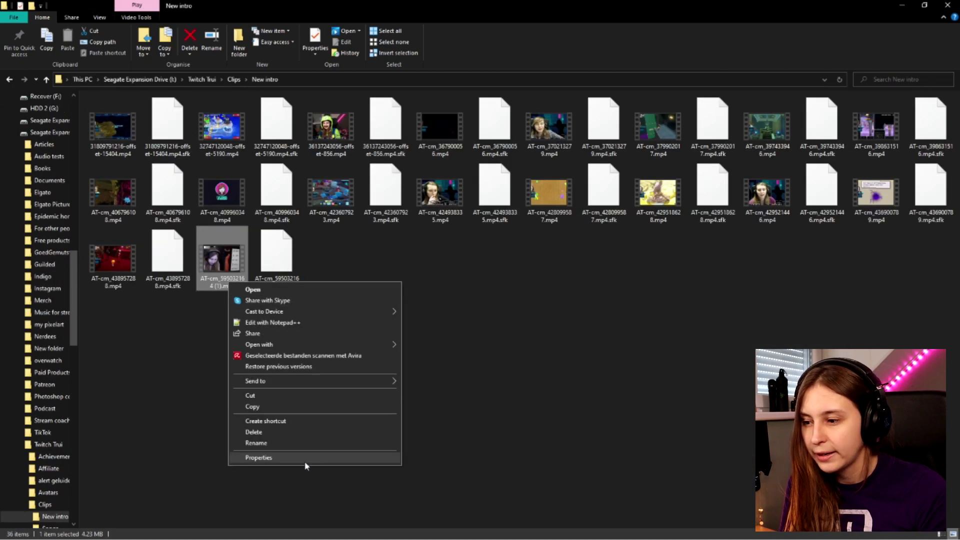
- Read the clip's 00:00:12 length on the Details tab of its file Properties
{"action": "left_click", "coordinate": [306, 459]}
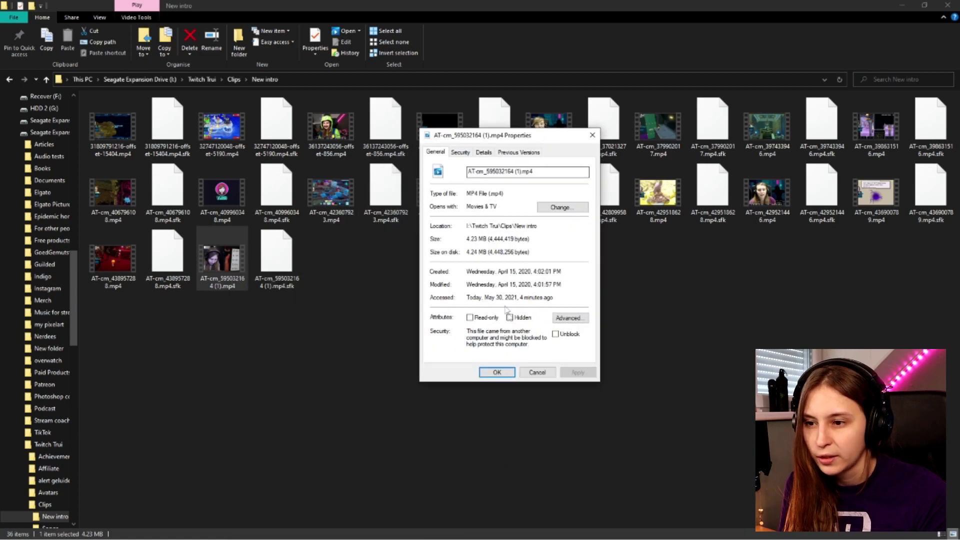
{"action": "left_click", "coordinate": [483, 153]}
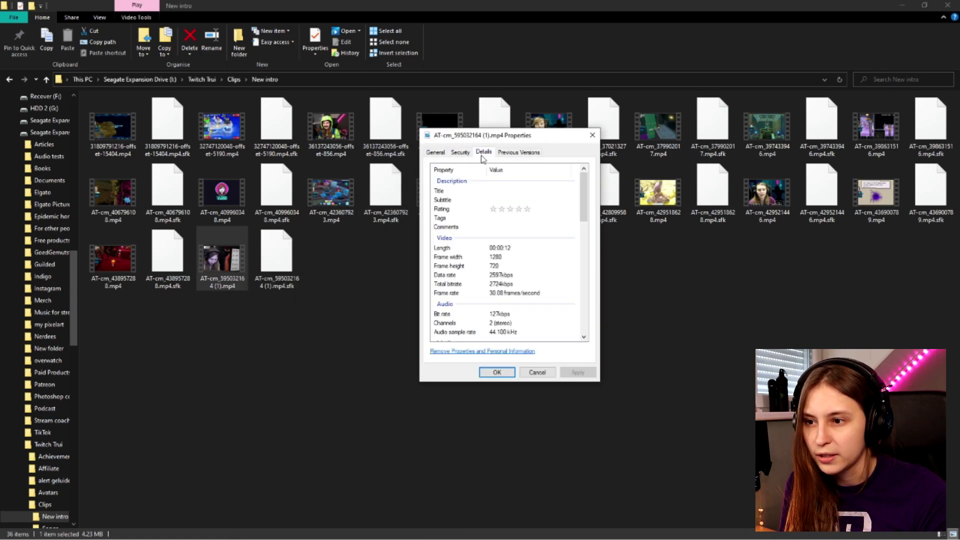
{"action": "left_click", "coordinate": [509, 248]}
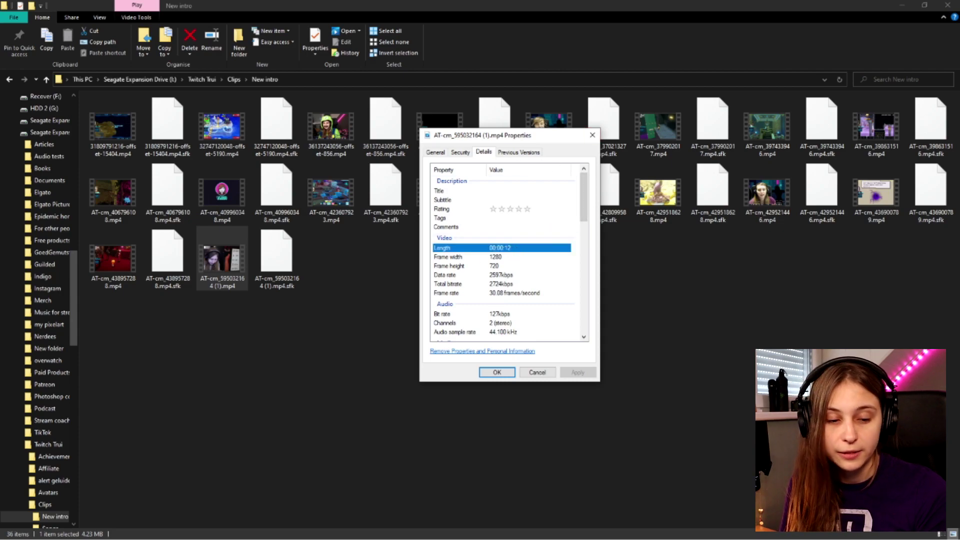
{"action": "key", "text": "alt+Tab"}
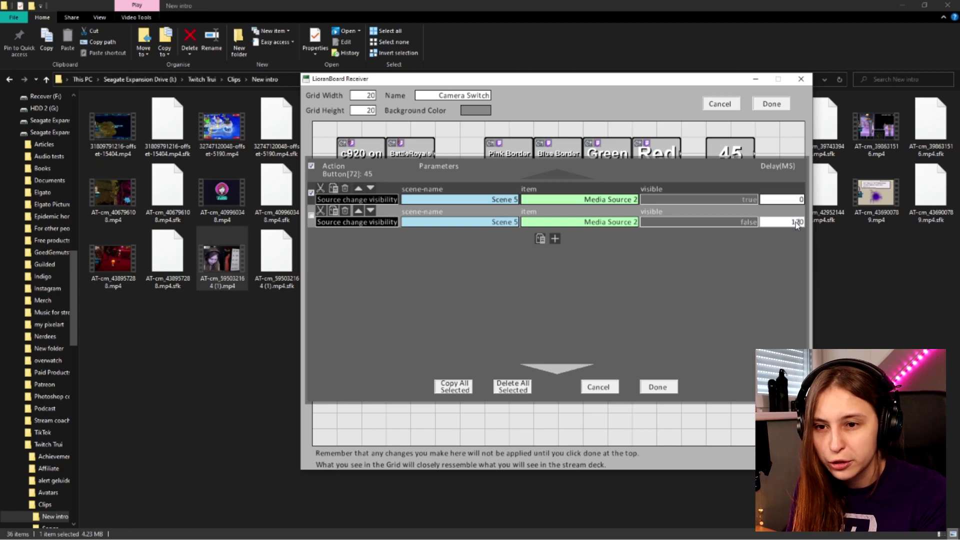
- Set the hide action's delay to 12000 ms and close the action editor with Done
{"action": "type", "text": "000"}
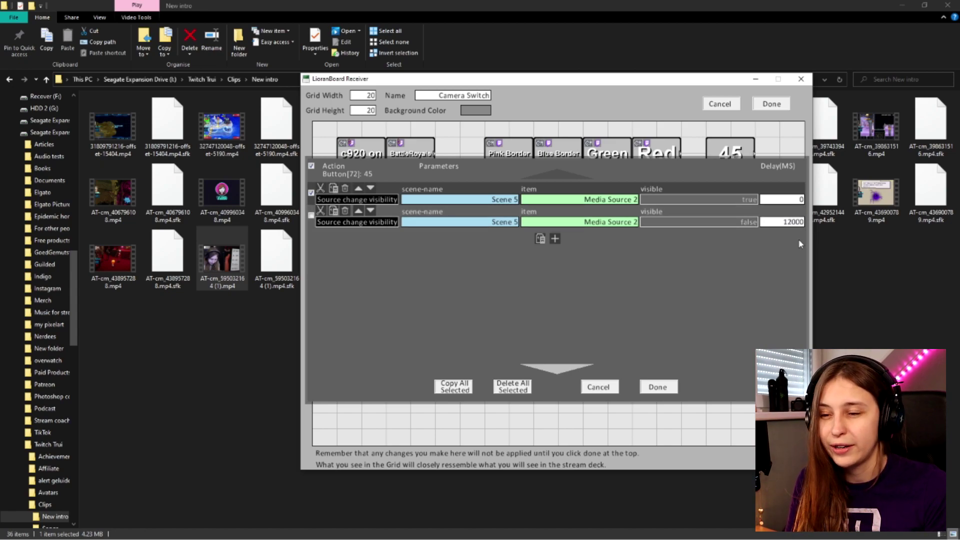
{"action": "left_click", "coordinate": [655, 388]}
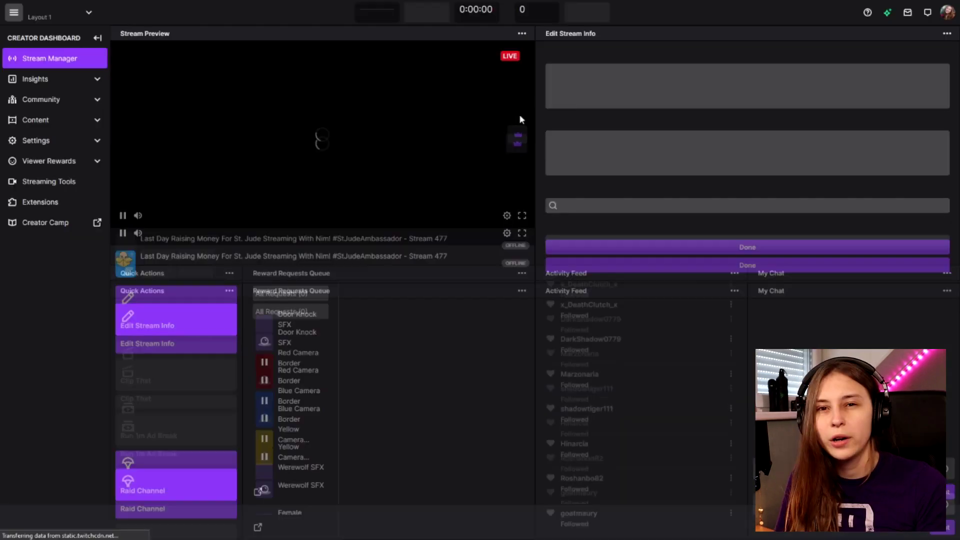
- Go to the Channel Points rewards management page in the Creator Dashboard
{"action": "left_click", "coordinate": [49, 167]}
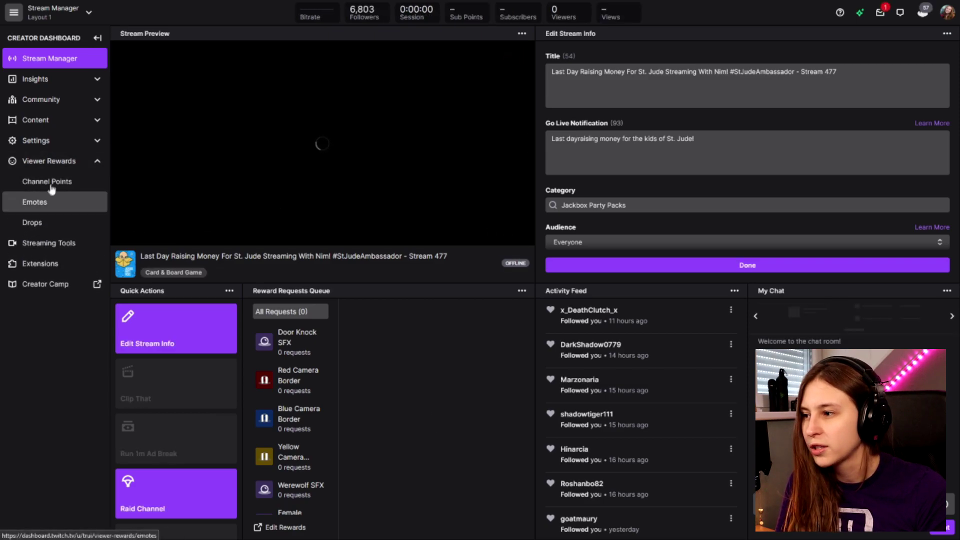
{"action": "left_click", "coordinate": [51, 184]}
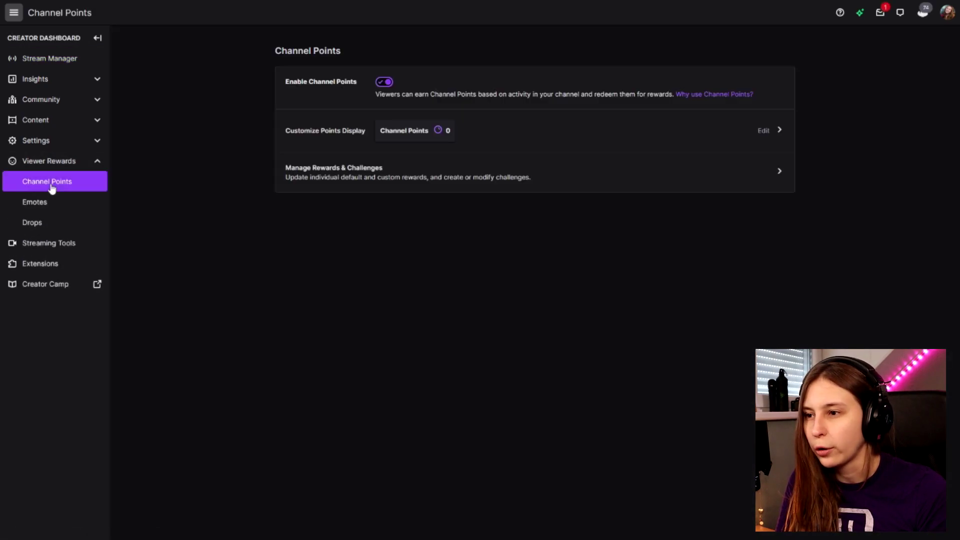
{"action": "left_click", "coordinate": [340, 176]}
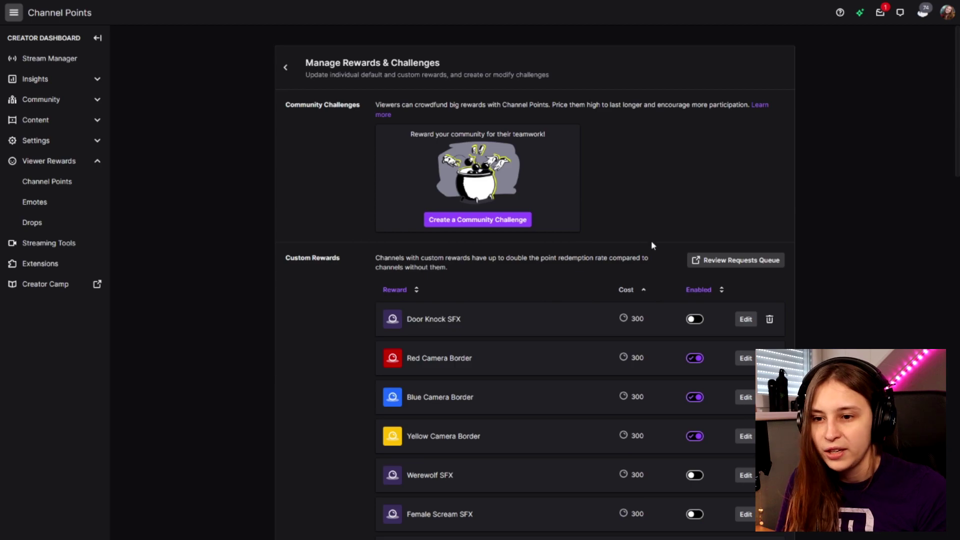
{"action": "scroll", "coordinate": [609, 298], "scroll_direction": "down", "scroll_amount": 8}
{"action": "scroll", "coordinate": [536, 392], "scroll_direction": "down", "scroll_amount": 15}
{"action": "scroll", "coordinate": [418, 400], "scroll_direction": "up", "scroll_amount": 4}
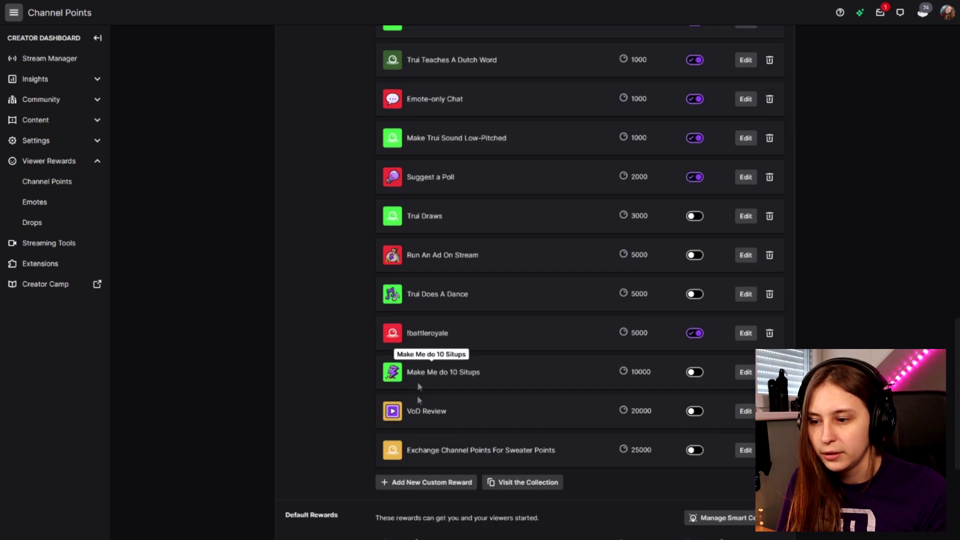
- Start a custom reward named '45 Meme' with a short description and a 100-point cost
{"action": "left_click", "coordinate": [416, 484]}
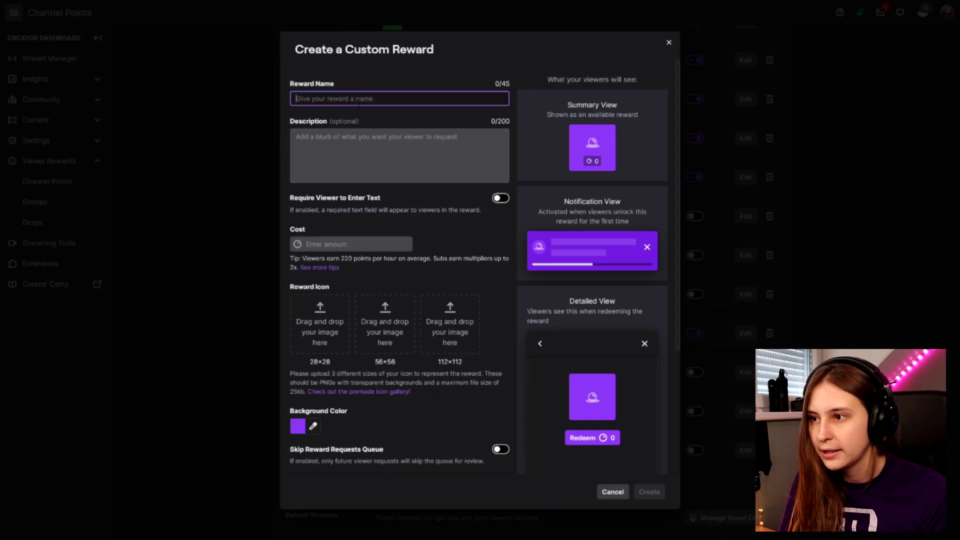
{"action": "type", "text": "45"}
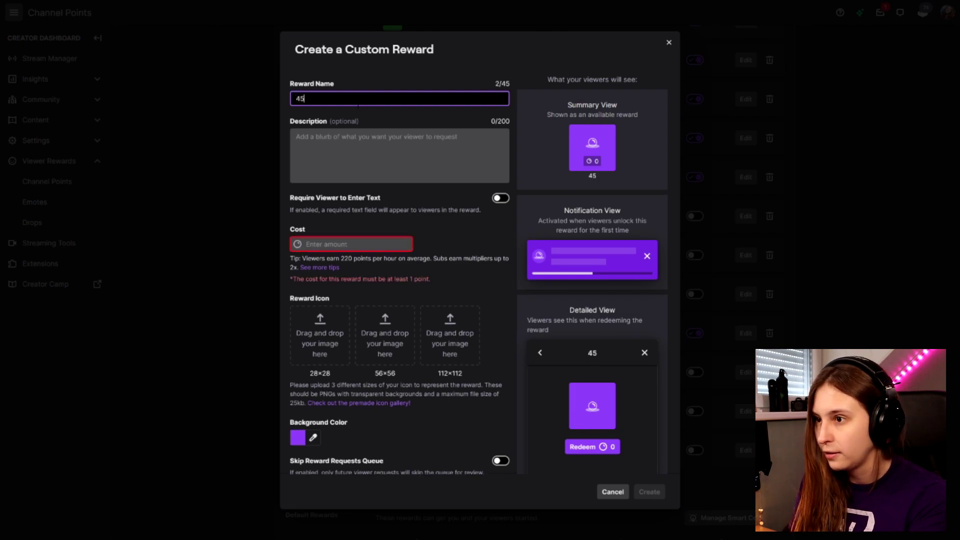
{"action": "type", "text": " Meme"}
{"action": "key", "text": "Tab"}
{"action": "type", "text": "Sho"}
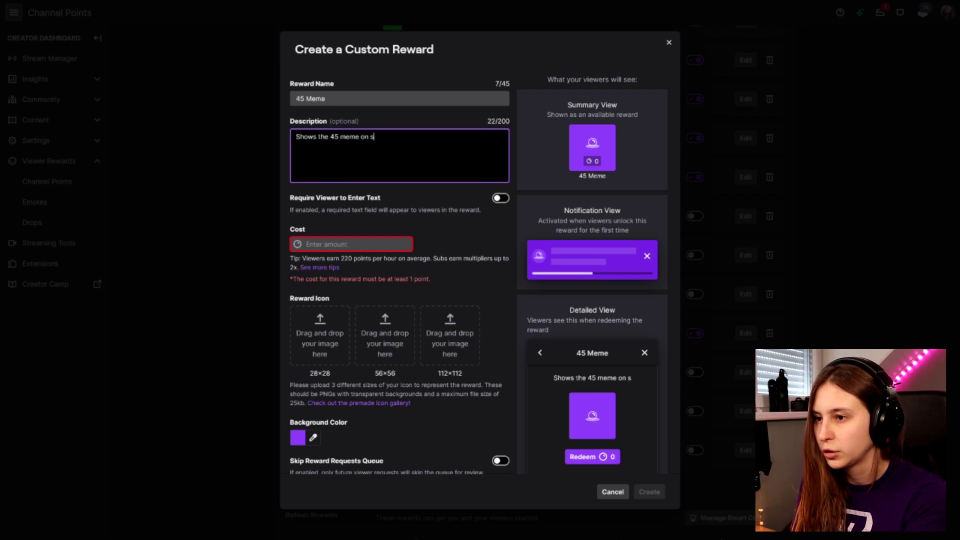
{"action": "key", "text": "Tab"}
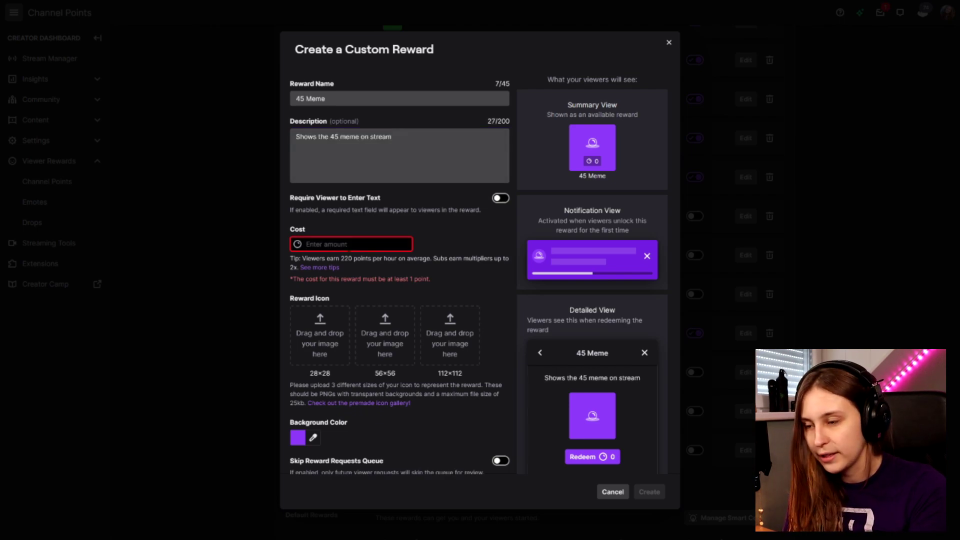
{"action": "type", "text": "100"}
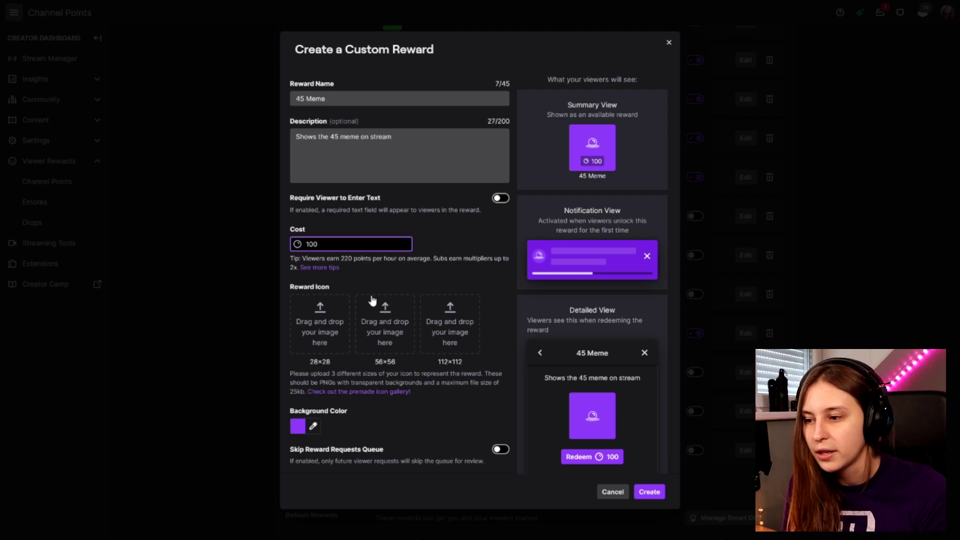
- Give the 45 Meme reward a blue background, select its name, and create the reward
{"action": "left_click", "coordinate": [306, 430]}
{"action": "mouse_move", "coordinate": [363, 406]}
{"action": "left_mouse_down"}
{"action": "mouse_move", "coordinate": [368, 385]}
{"action": "mouse_move", "coordinate": [398, 364]}
{"action": "mouse_move", "coordinate": [399, 416]}
{"action": "left_mouse_up"}
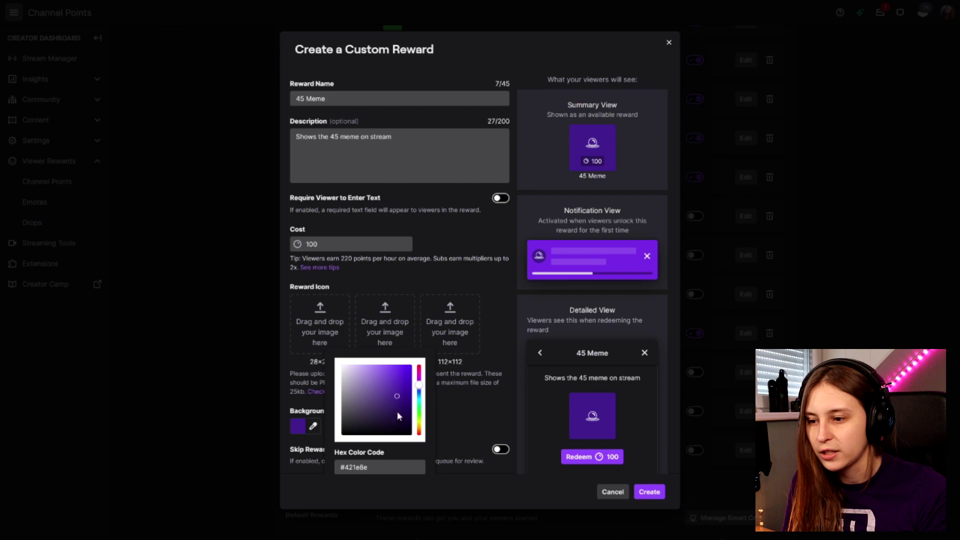
{"action": "left_click_drag", "start_coordinate": [420, 383], "coordinate": [420, 391]}
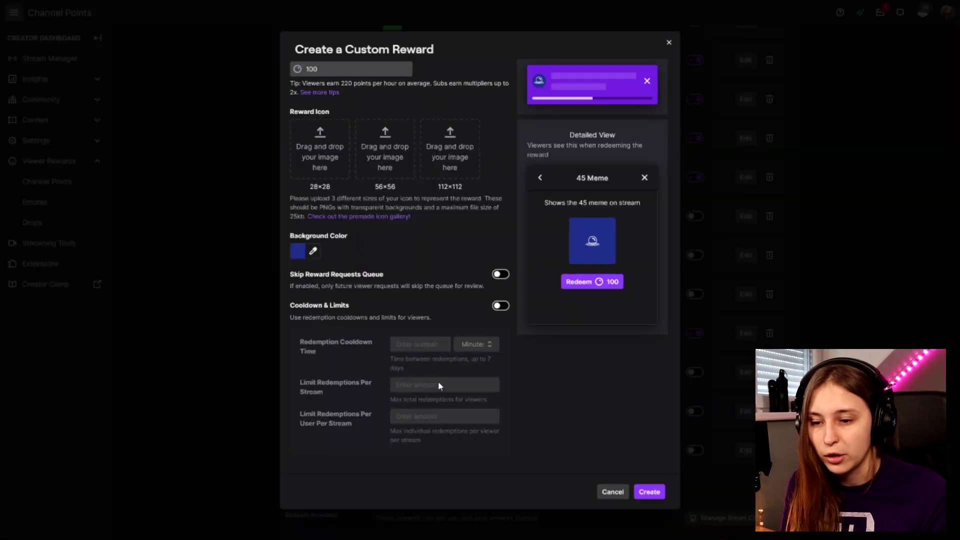
{"action": "scroll", "coordinate": [385, 353], "scroll_direction": "up", "scroll_amount": 5}
{"action": "triple_click", "coordinate": [352, 102]}
{"action": "key", "text": "ctrl+c"}
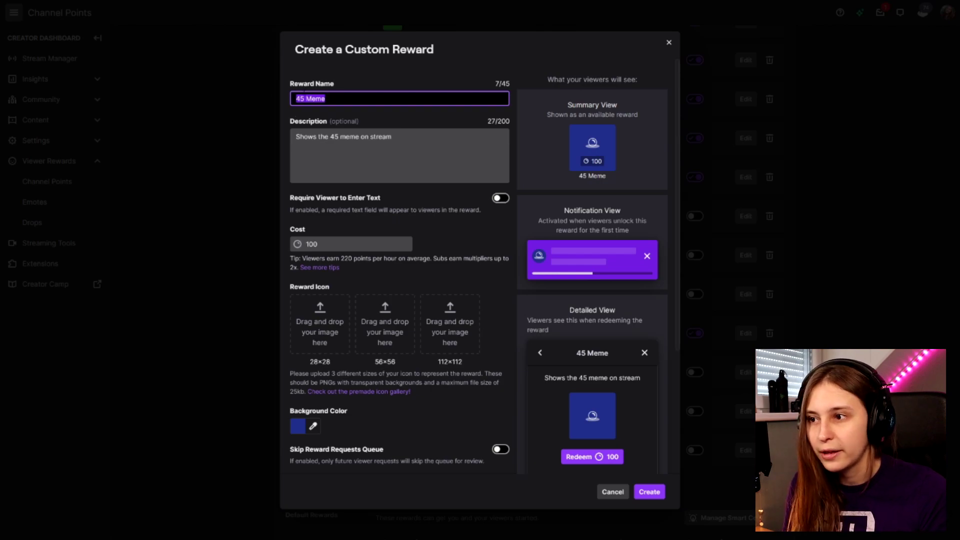
{"action": "left_click", "coordinate": [650, 492]}
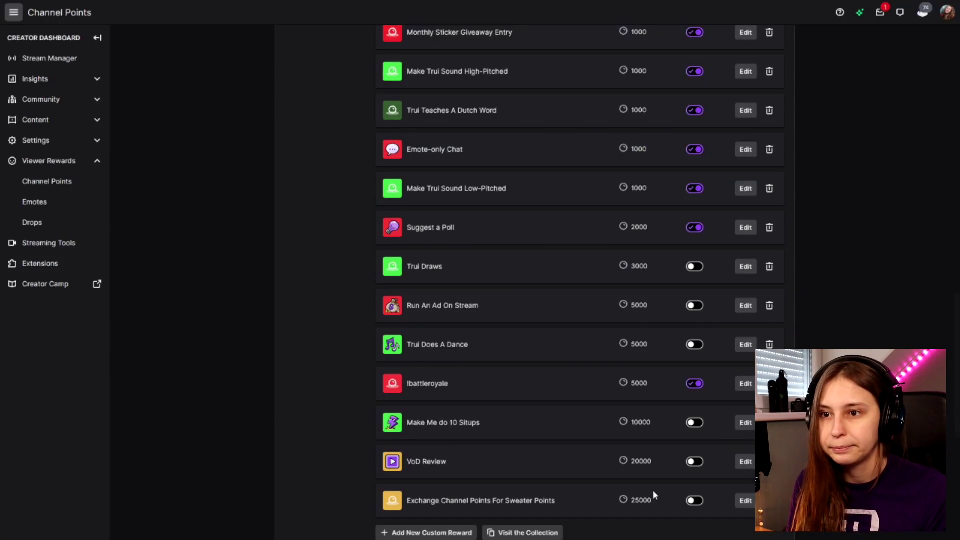
{"action": "key", "text": "alt+Tab"}
- Add a Twitch Point Redeem trigger with redeem name '45 Meme' to the 45 button
{"action": "left_click_drag", "start_coordinate": [673, 83], "coordinate": [645, 69]}
{"action": "right_click", "coordinate": [699, 136]}
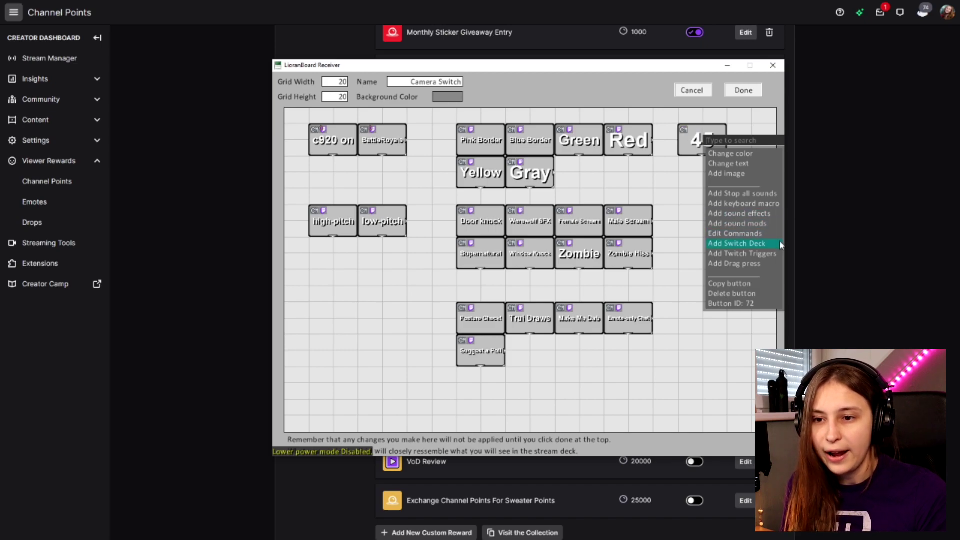
{"action": "left_click", "coordinate": [723, 255]}
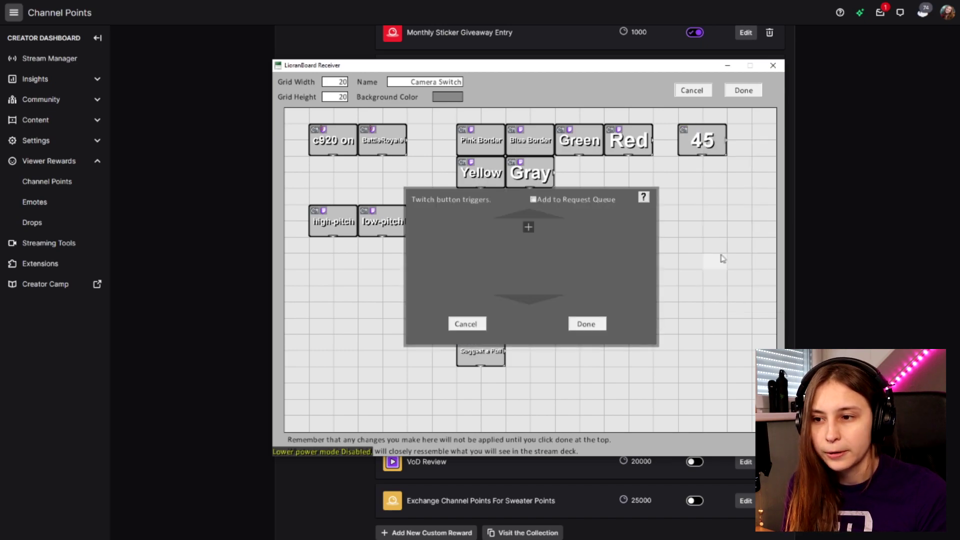
{"action": "left_click", "coordinate": [529, 227]}
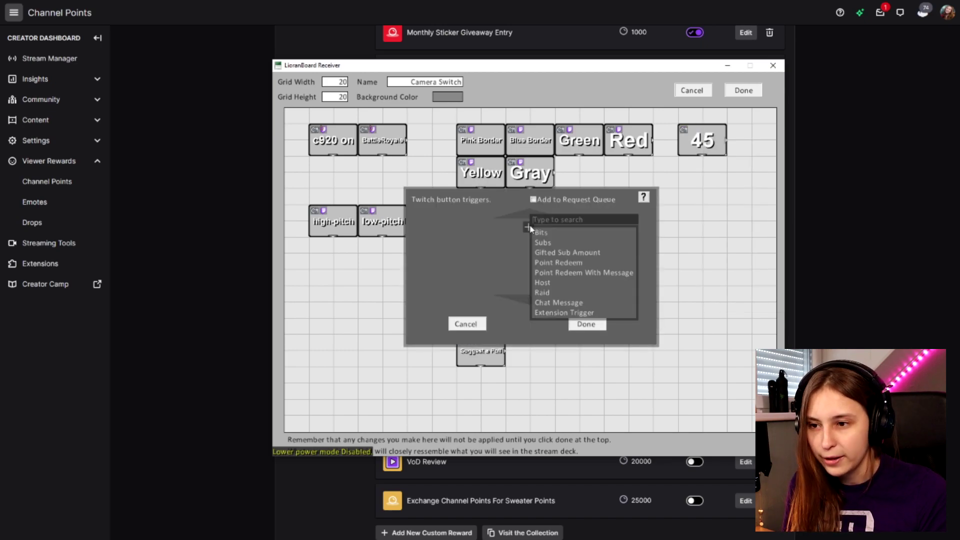
{"action": "left_click", "coordinate": [591, 263]}
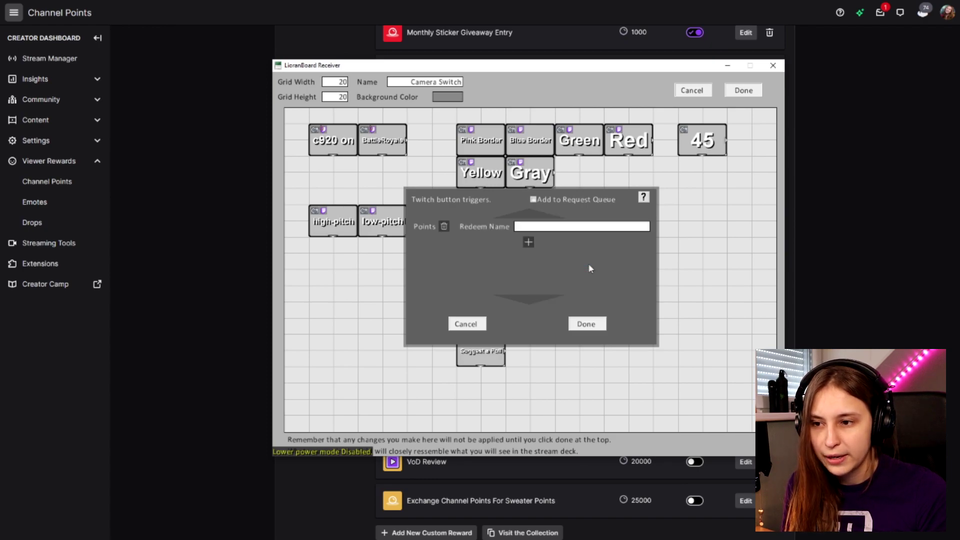
{"action": "left_click", "coordinate": [535, 227]}
{"action": "key", "text": "ctrl+v"}
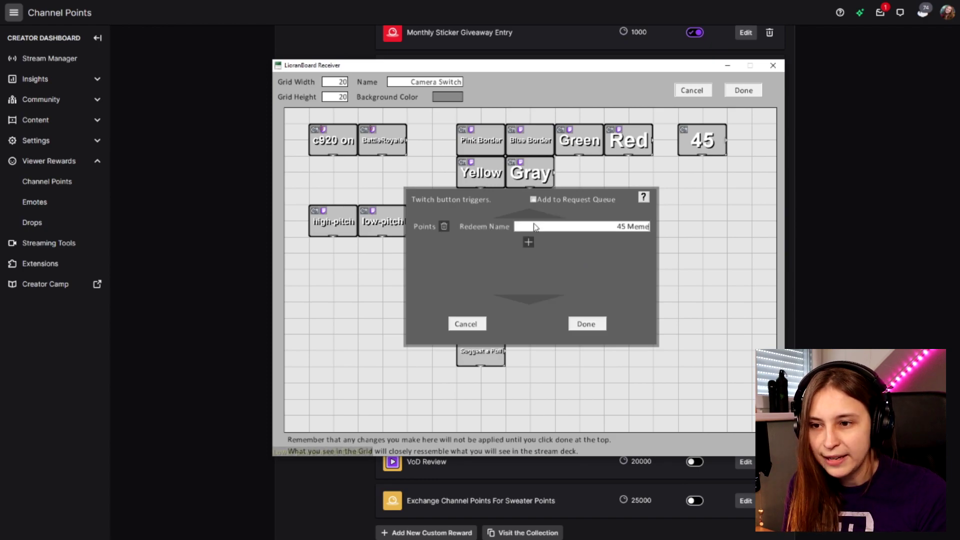
{"action": "left_click", "coordinate": [573, 325]}
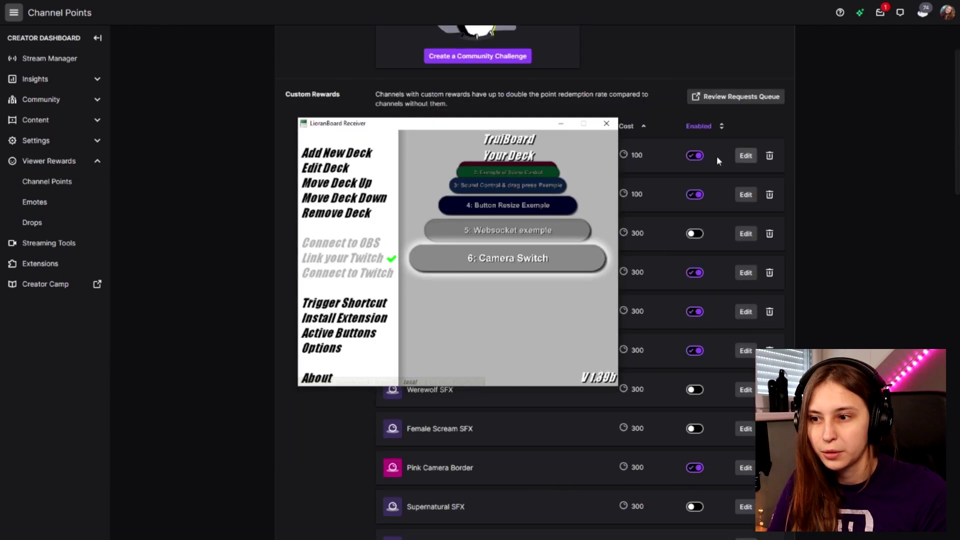
{"action": "left_click_drag", "start_coordinate": [486, 130], "coordinate": [548, 139]}
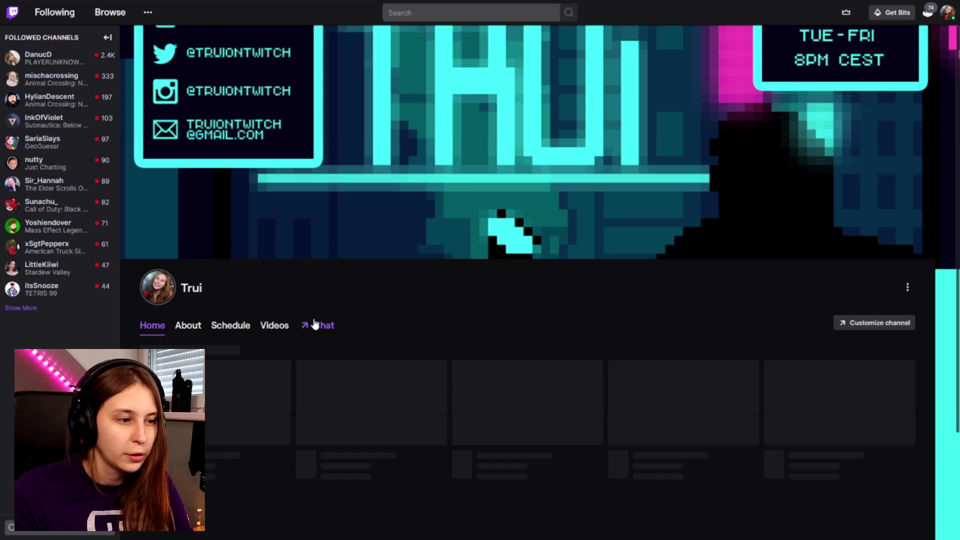
- Redeem the 45 Meme reward from the channel's channel-point rewards list
{"action": "left_click", "coordinate": [313, 324]}
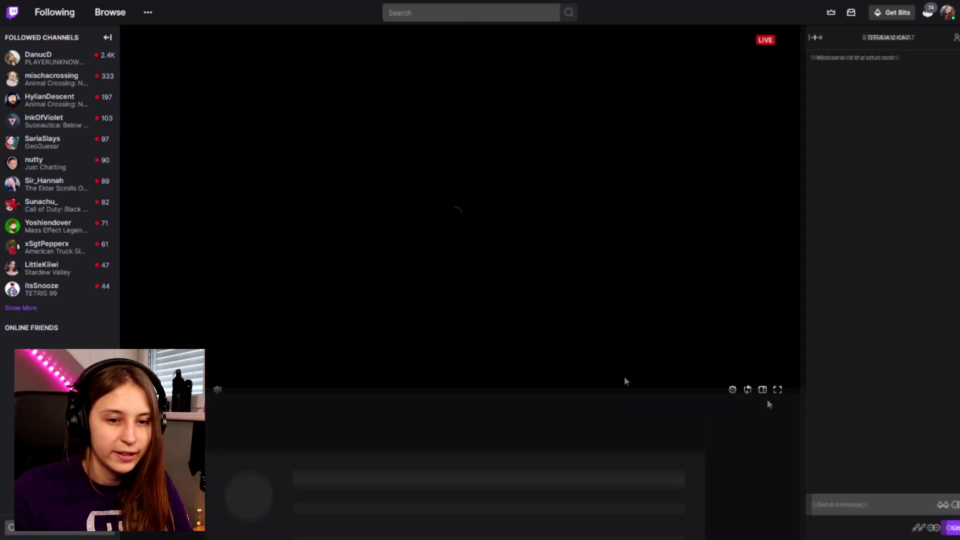
{"action": "left_click", "coordinate": [807, 528]}
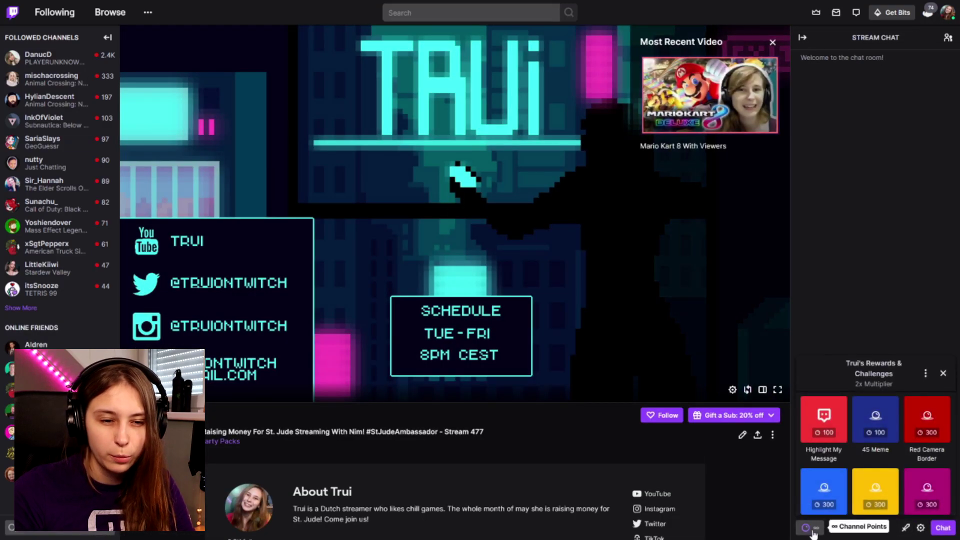
{"action": "scroll", "coordinate": [880, 474], "scroll_direction": "down", "scroll_amount": 1}
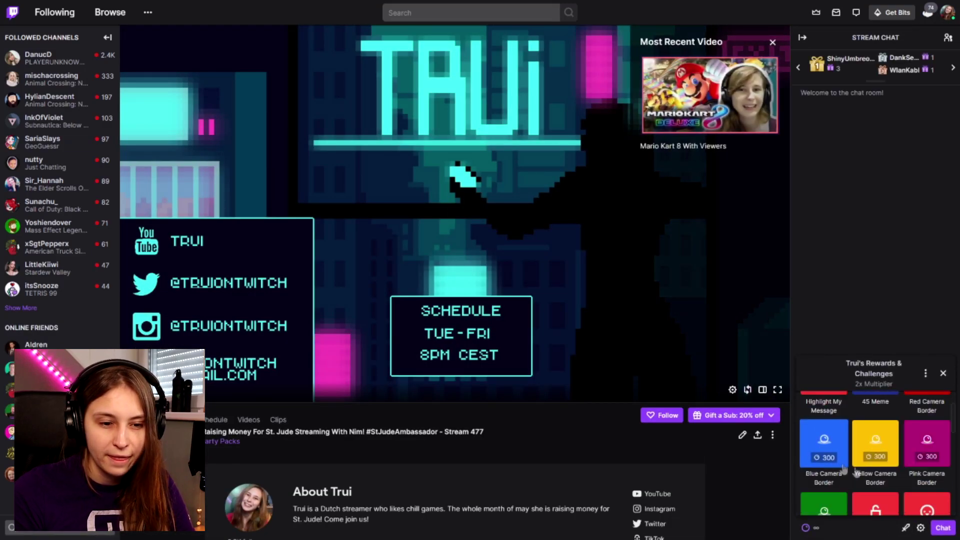
{"action": "left_click", "coordinate": [876, 409]}
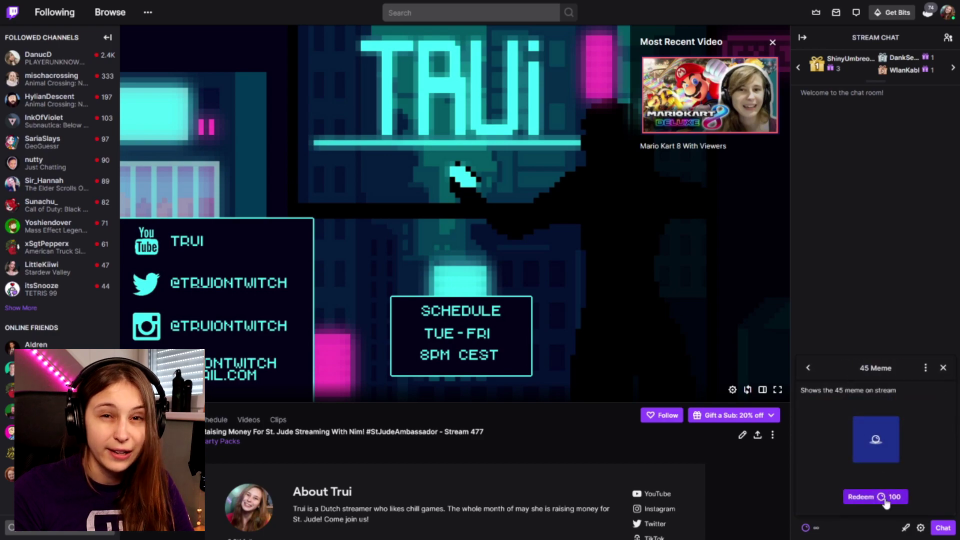
{"action": "left_click", "coordinate": [885, 500]}
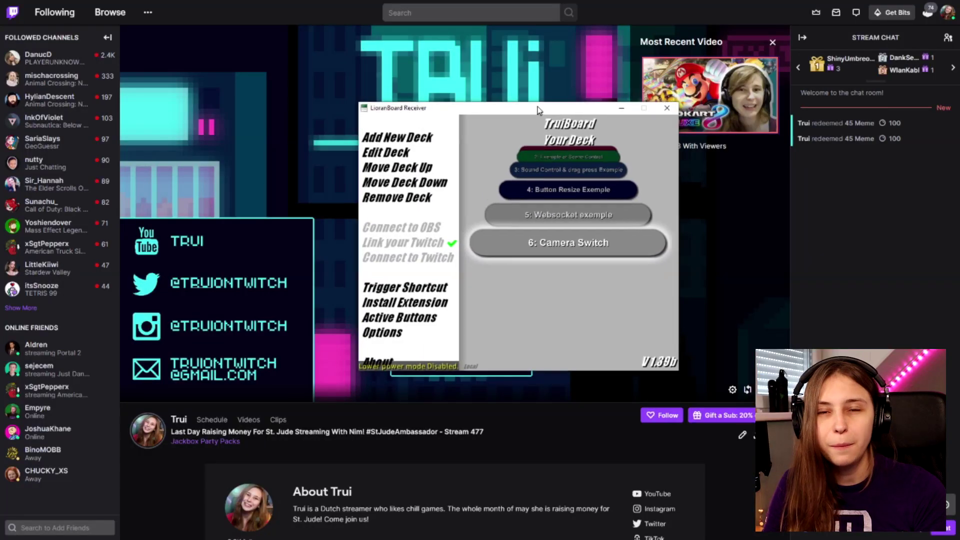
- Add a Chat Message trigger '!45' to the Camera Switch deck's 45 button and save the deck
{"action": "left_click", "coordinate": [484, 136]}
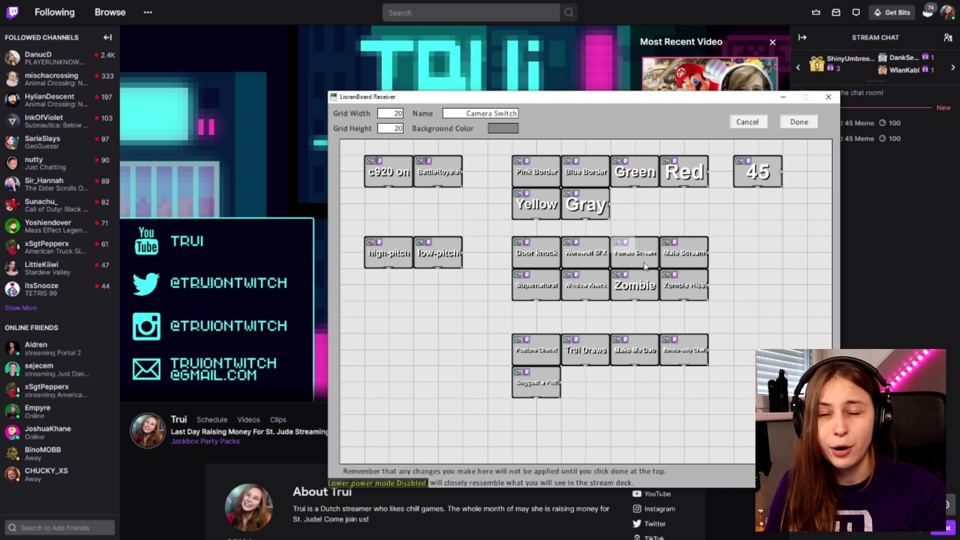
{"action": "left_click", "coordinate": [802, 125]}
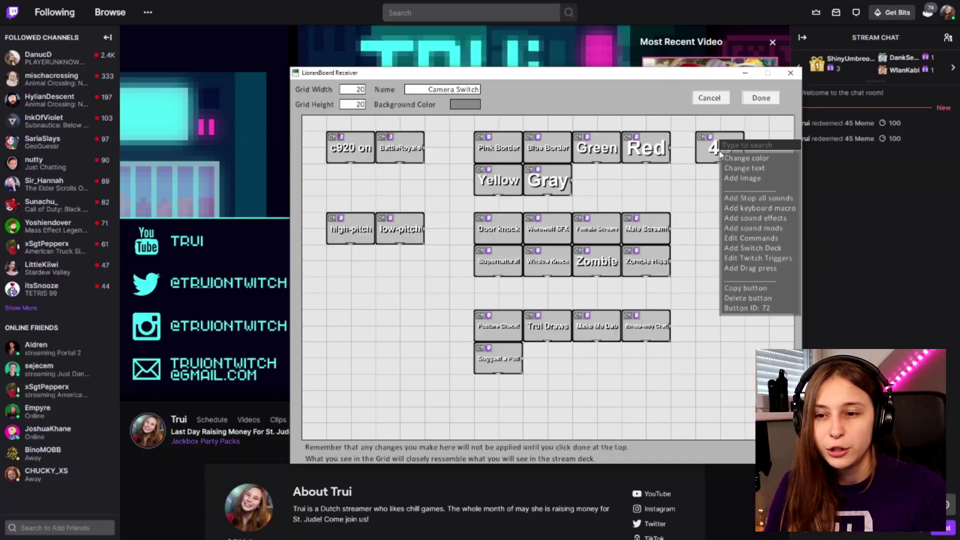
{"action": "left_click", "coordinate": [791, 260]}
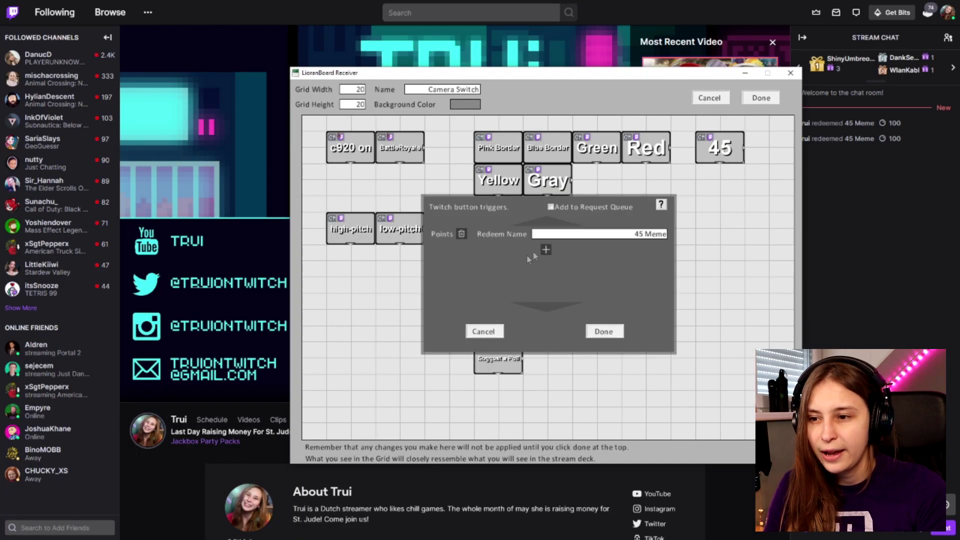
{"action": "left_click", "coordinate": [545, 251]}
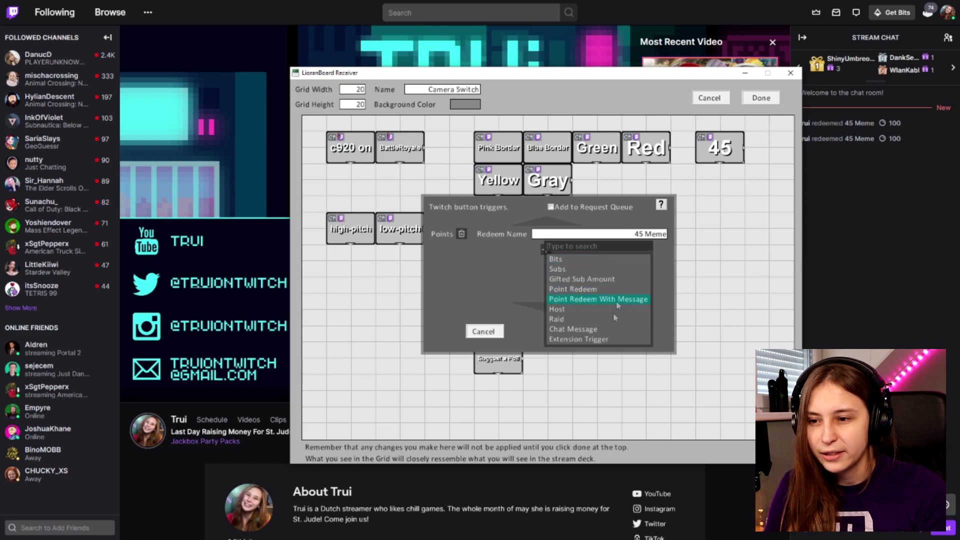
{"action": "left_click", "coordinate": [605, 330]}
{"action": "left_click", "coordinate": [617, 254]}
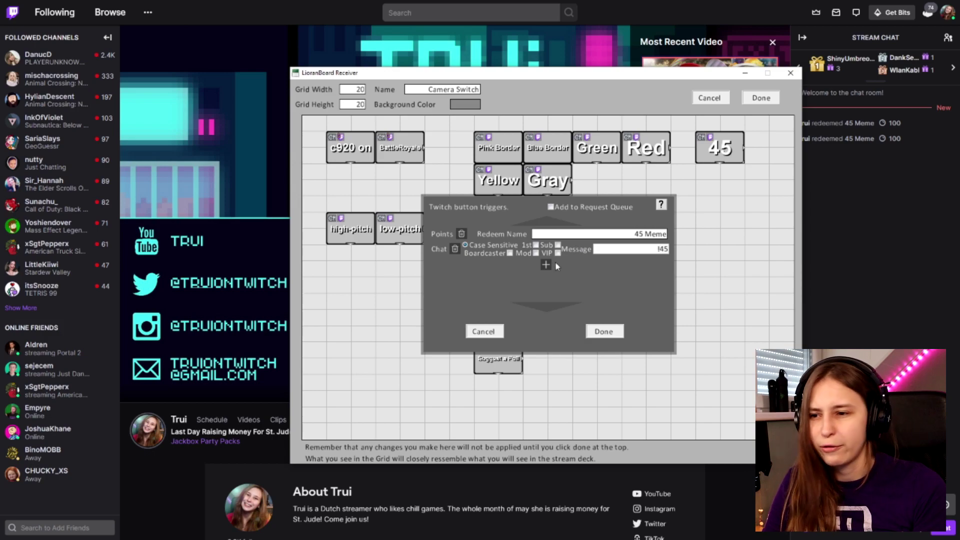
{"action": "left_click", "coordinate": [604, 331]}
{"action": "left_click", "coordinate": [761, 97]}
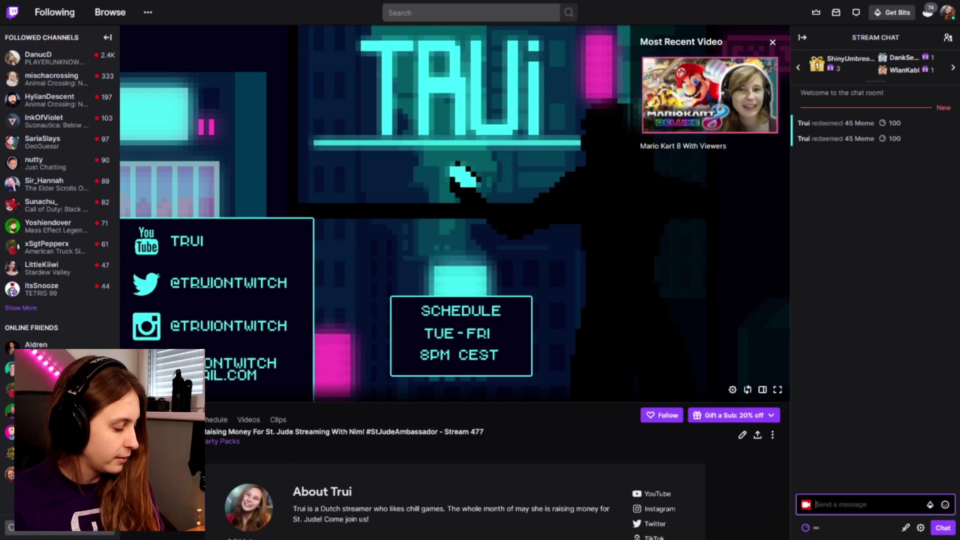
- Send the message '!45' in the Twitch stream chat
{"action": "type", "text": "!45"}
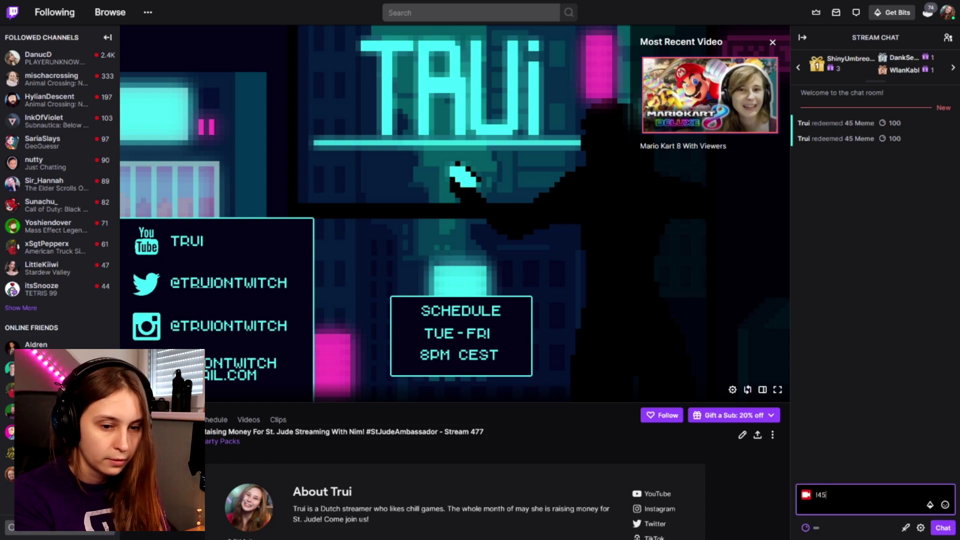
{"action": "key", "text": "Return"}
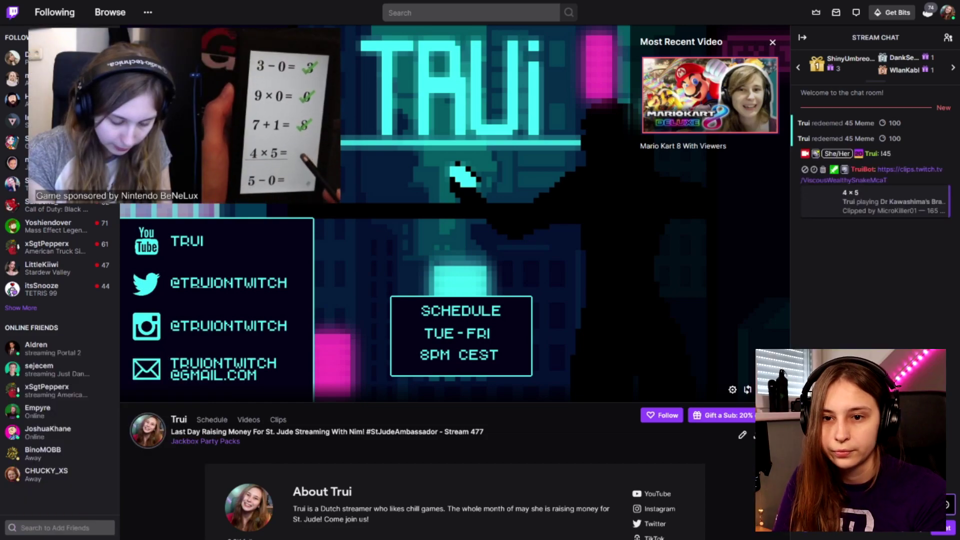